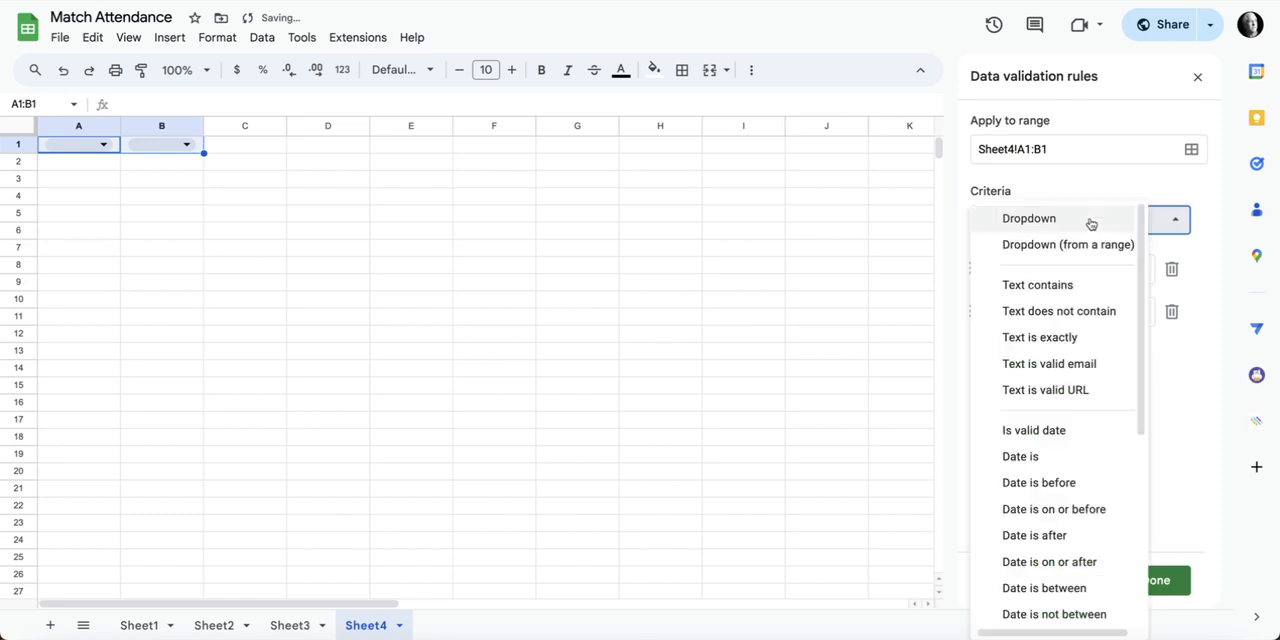
Step: Set the data validation criteria for A1:B1 to "Is valid date" and save the rule
left_click(1066, 428)
left_click(1158, 582)
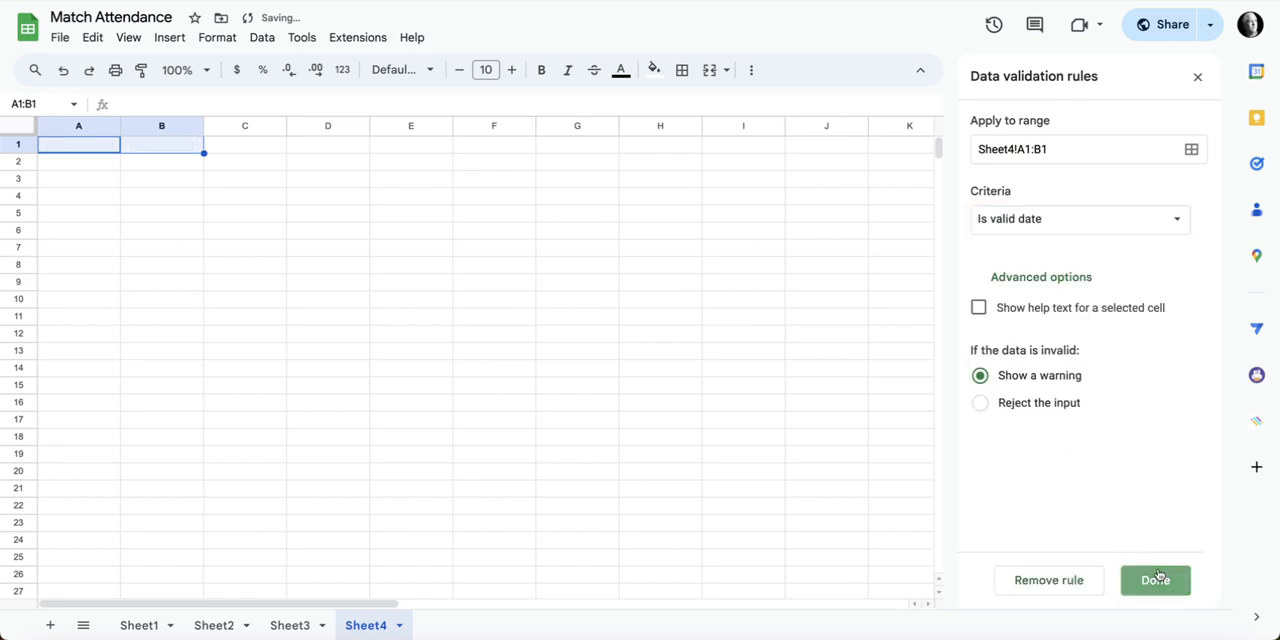
Step: Pick 1/1/2024 in cell A1 and 1/31/2024 in cell B1 from the date pickers
double_click(90, 145)
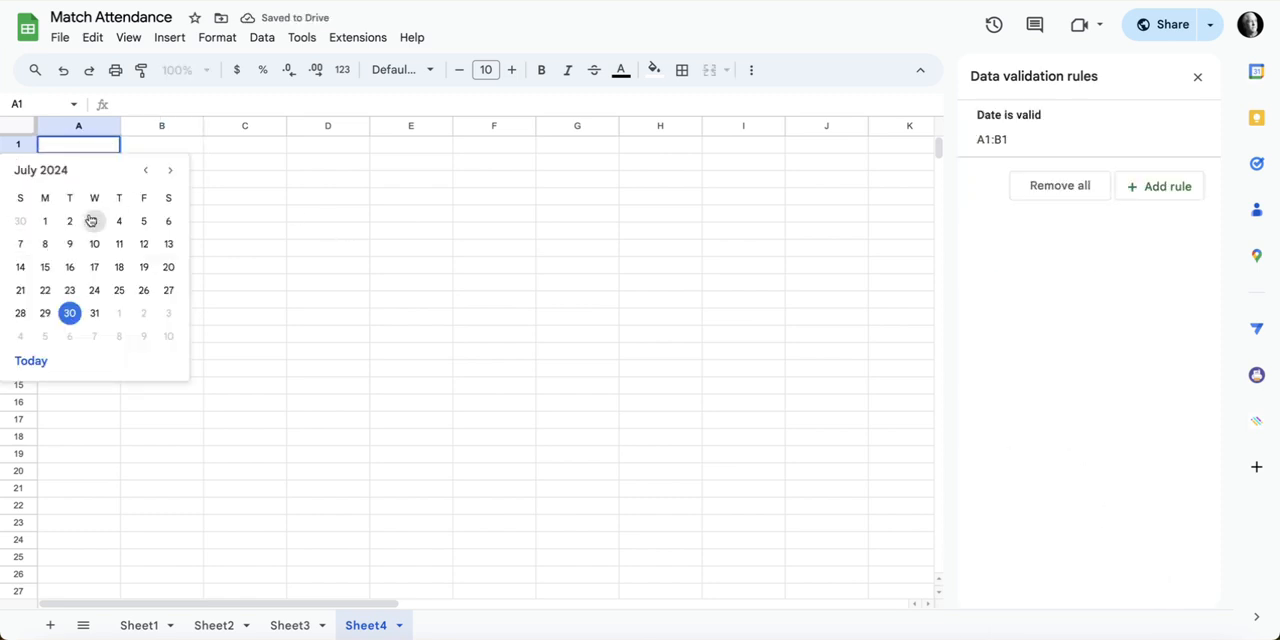
left_click(144, 175)
left_click(144, 175)
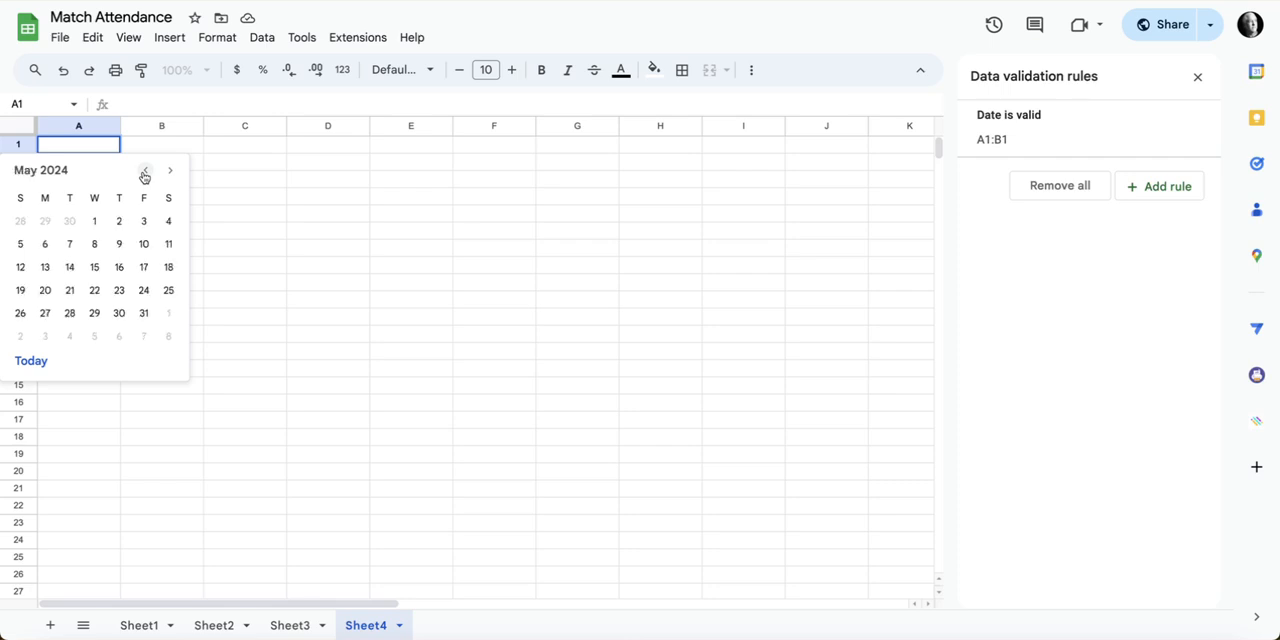
left_click(144, 175)
left_click(144, 175)
left_click(144, 175)
left_click(144, 175)
left_click(45, 221)
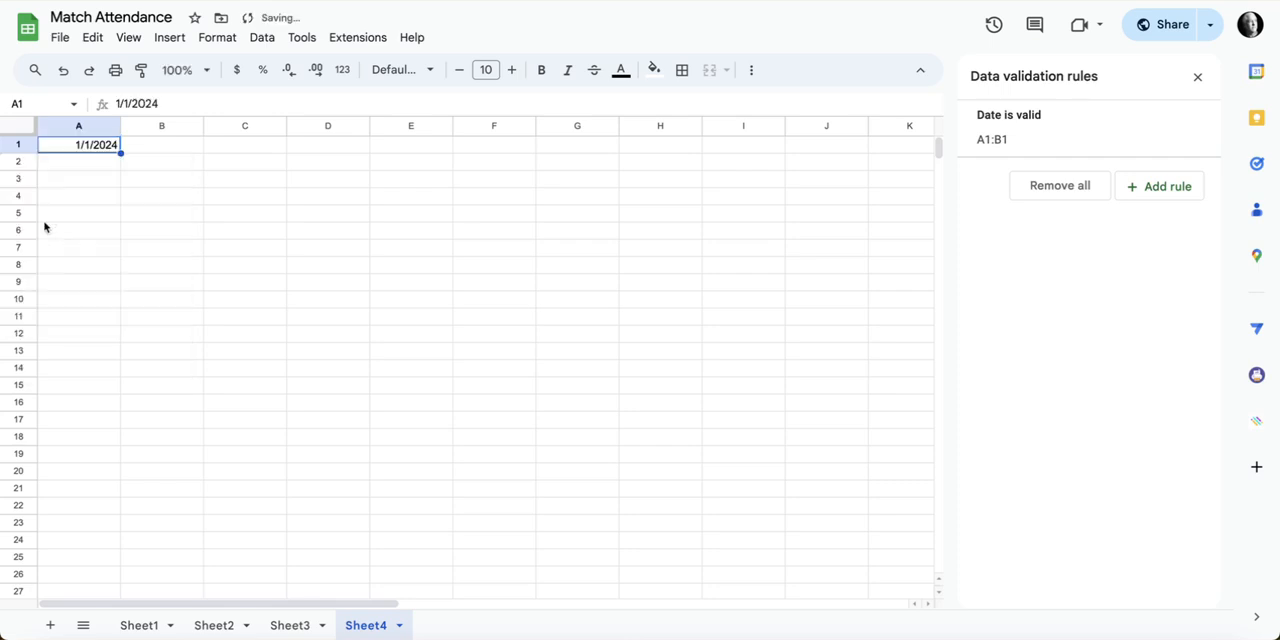
double_click(163, 149)
left_click(162, 313)
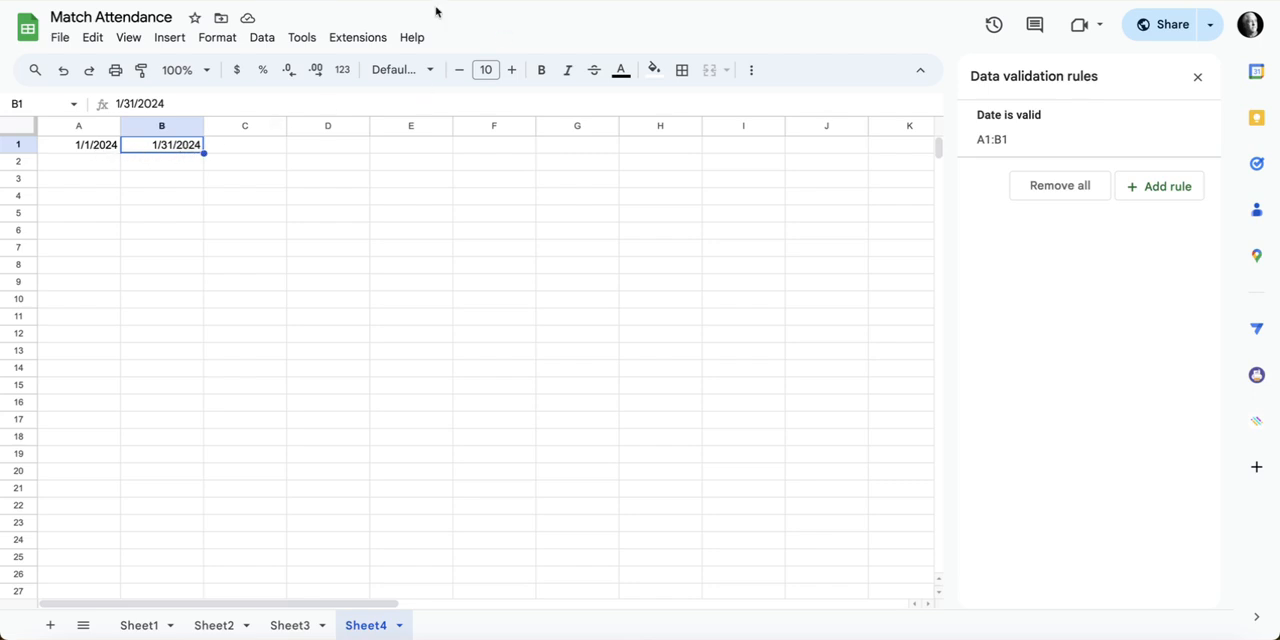
Step: Insert a blank row above row 1
left_click(22, 144)
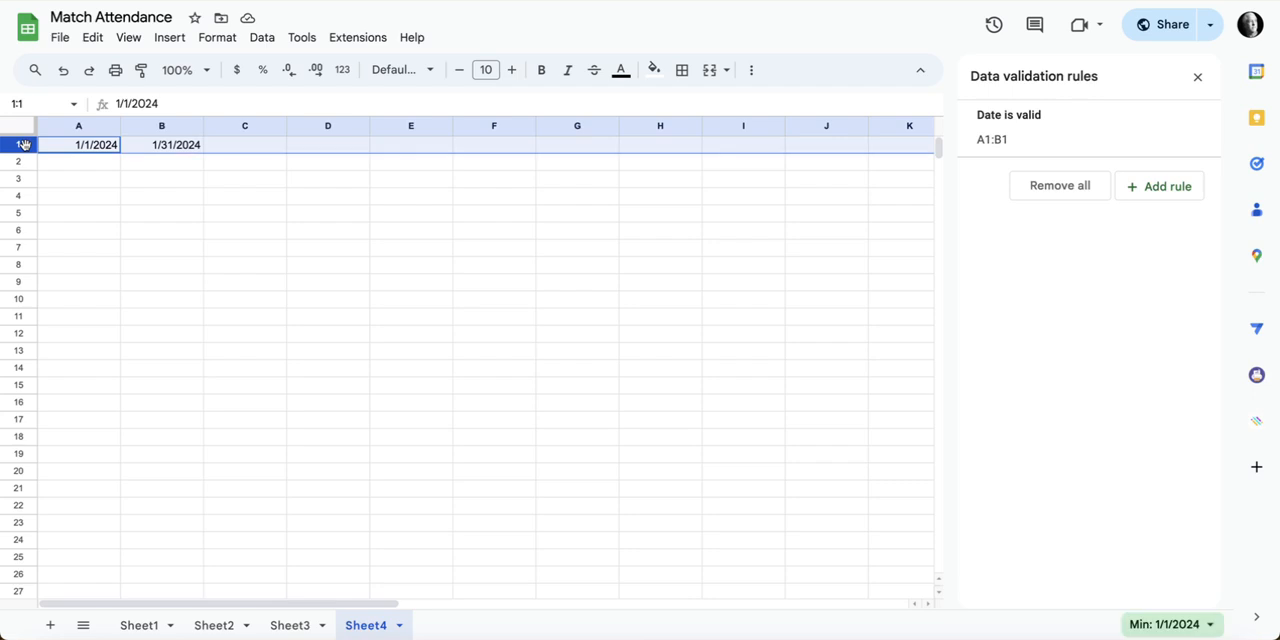
right_click(22, 144)
left_click(129, 283)
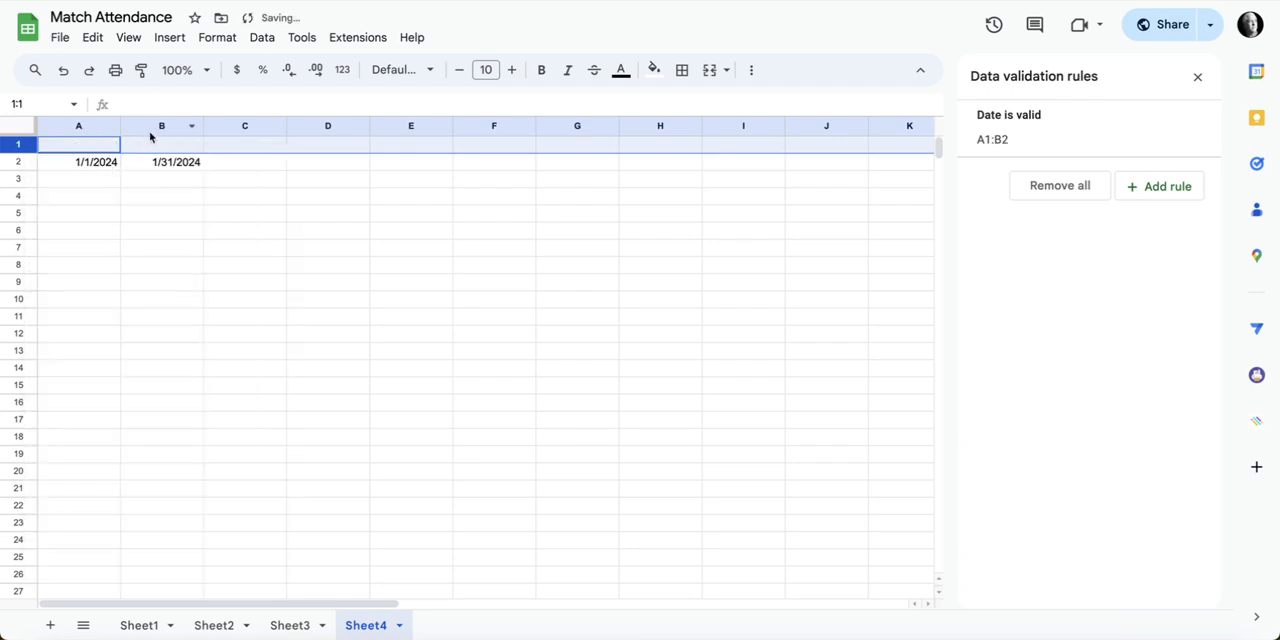
Step: Enter the headers "Start date" in A1 and "End Date" in B1
left_click(99, 148)
type("Start date")
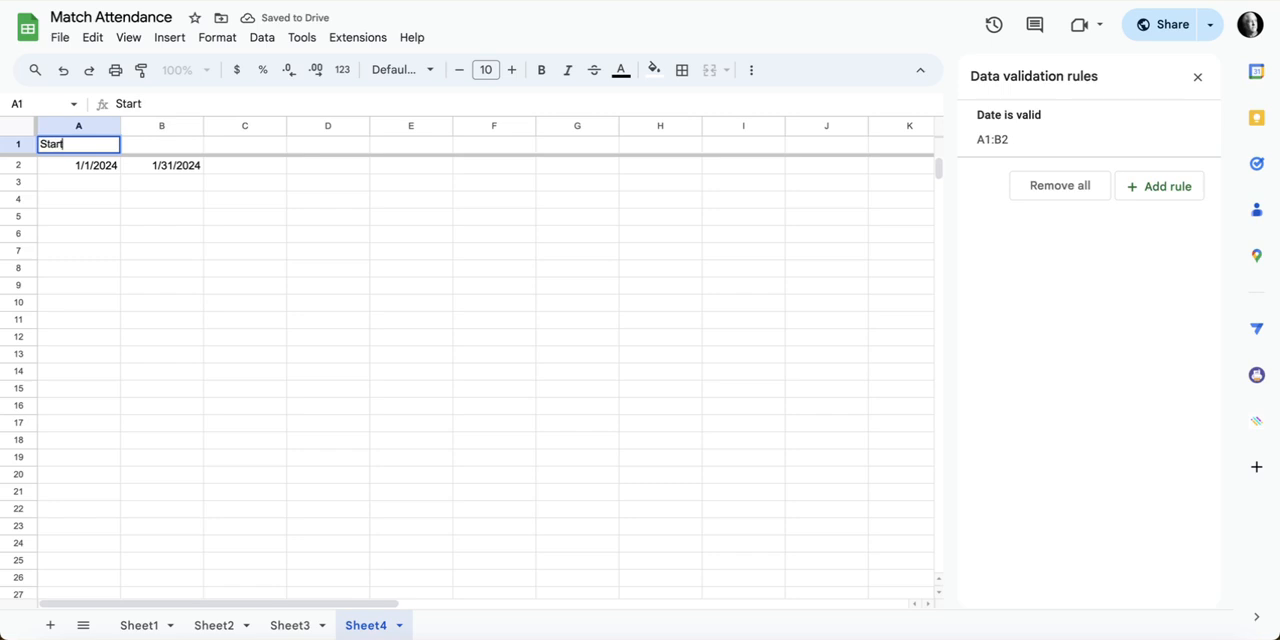
key("Tab")
type("End Date")
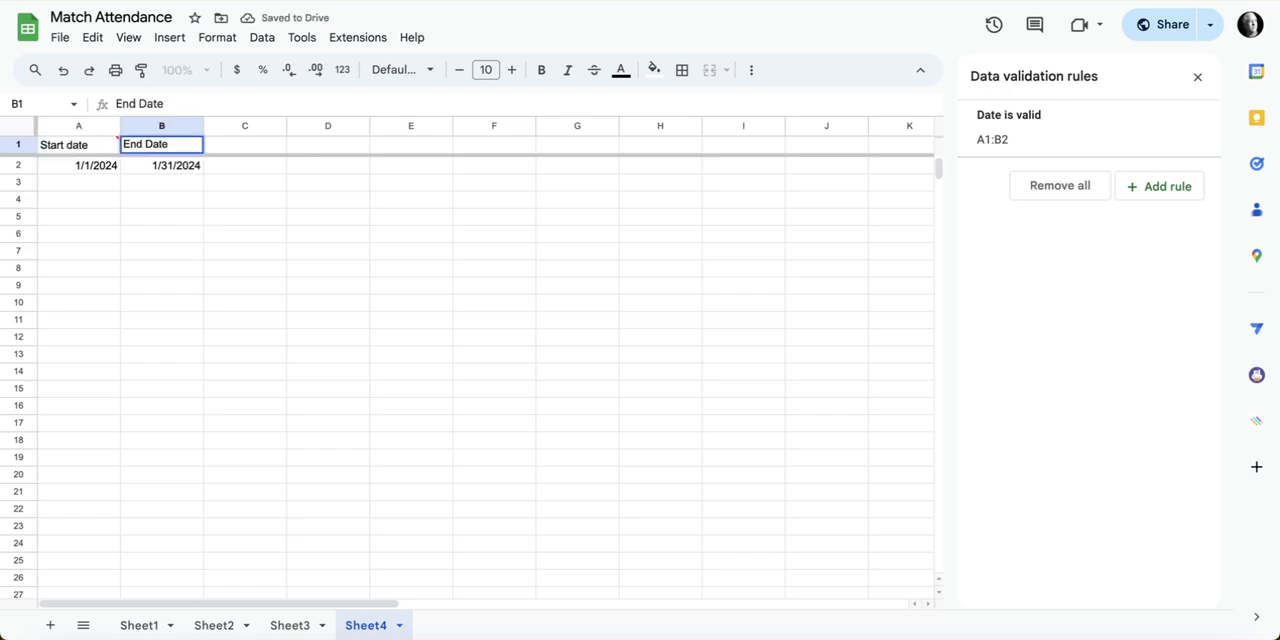
key("Return")
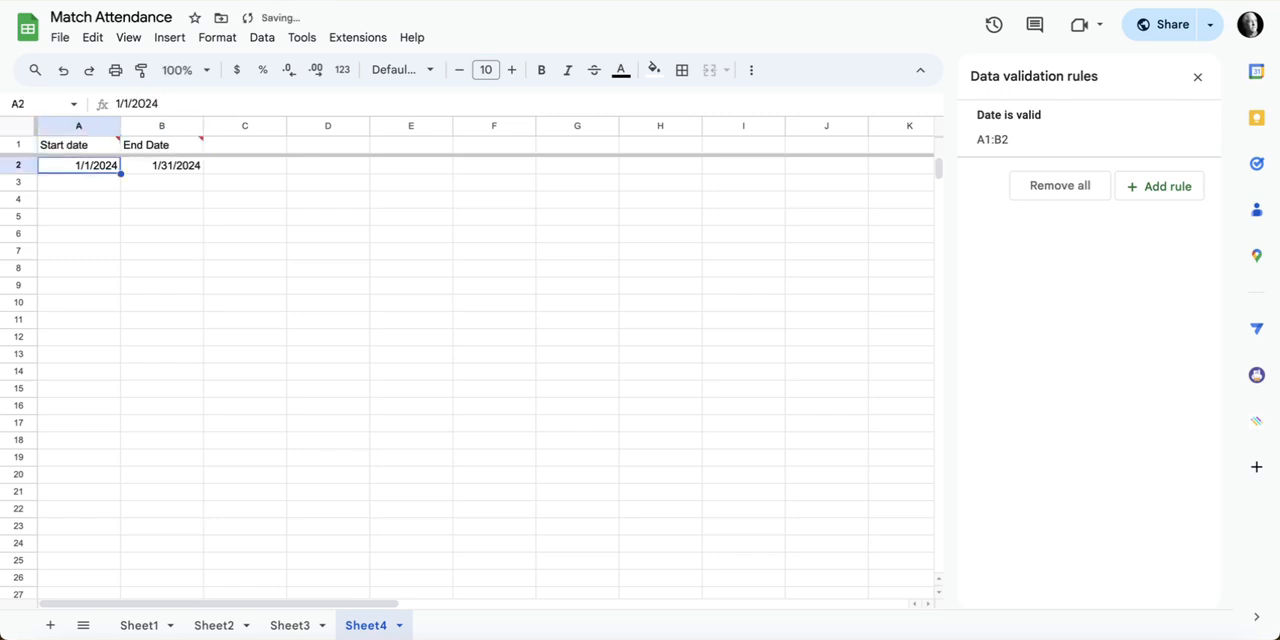
Step: Change the date validation rule's range to Sheet4!A2:B2 so that it excludes the header row
left_click(113, 148)
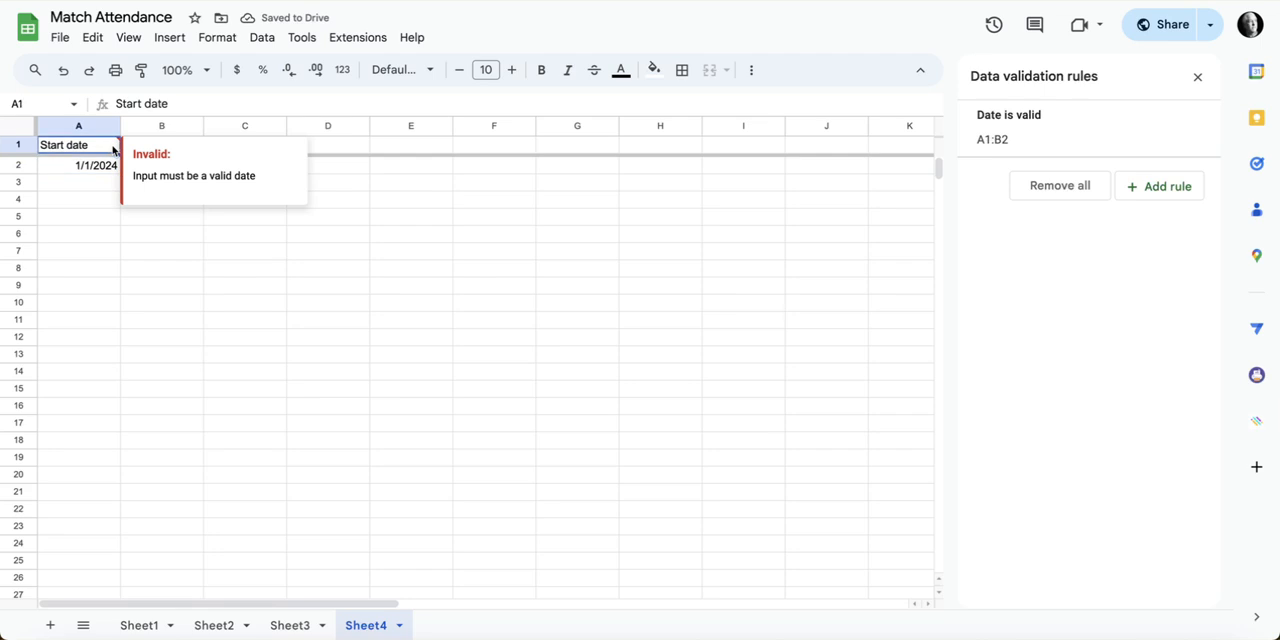
left_click(262, 37)
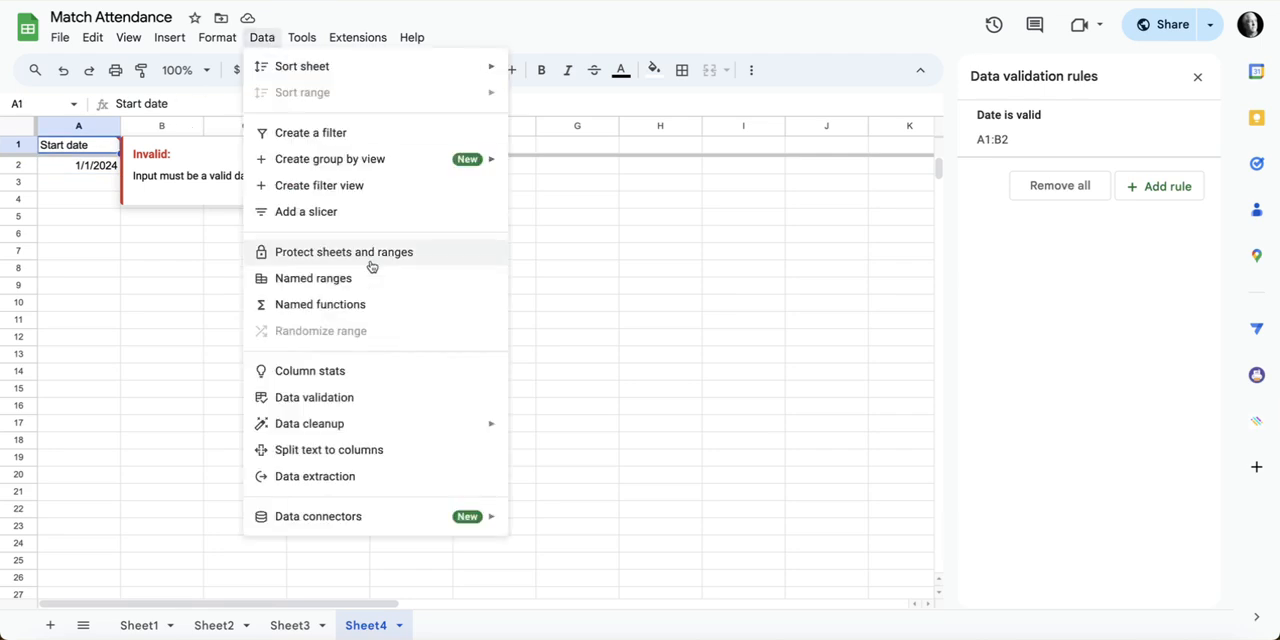
left_click(337, 402)
left_click(1069, 137)
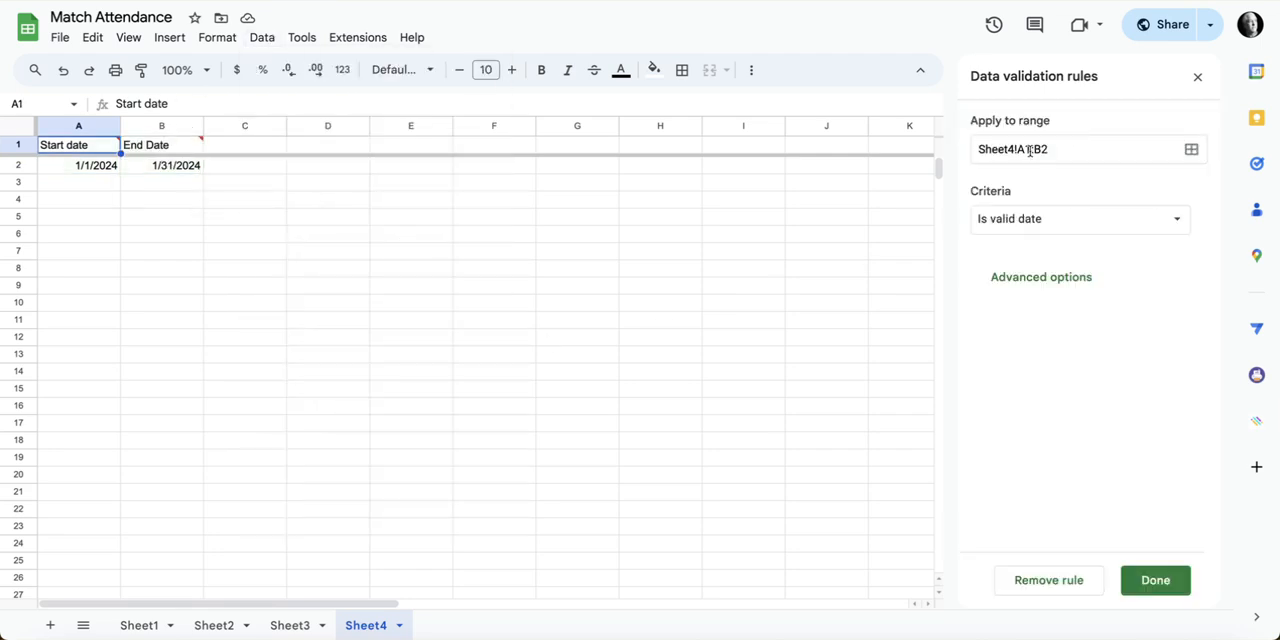
left_click(1029, 149)
left_click(1031, 149)
key("BackSpace")
type("2")
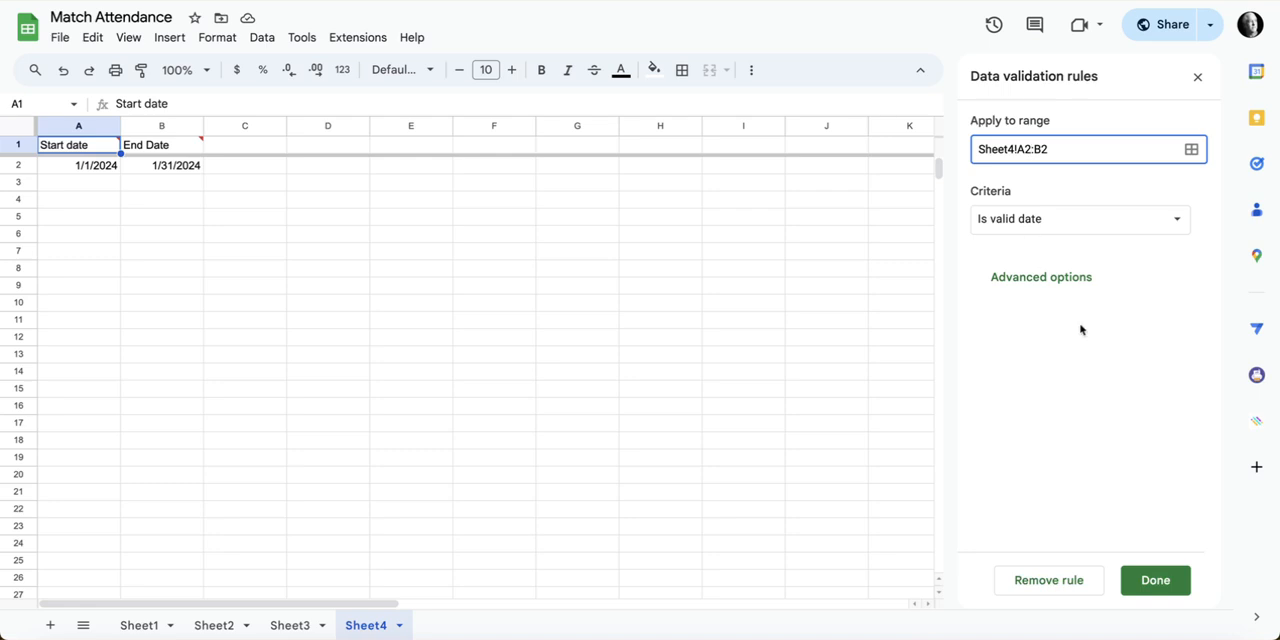
left_click(1155, 580)
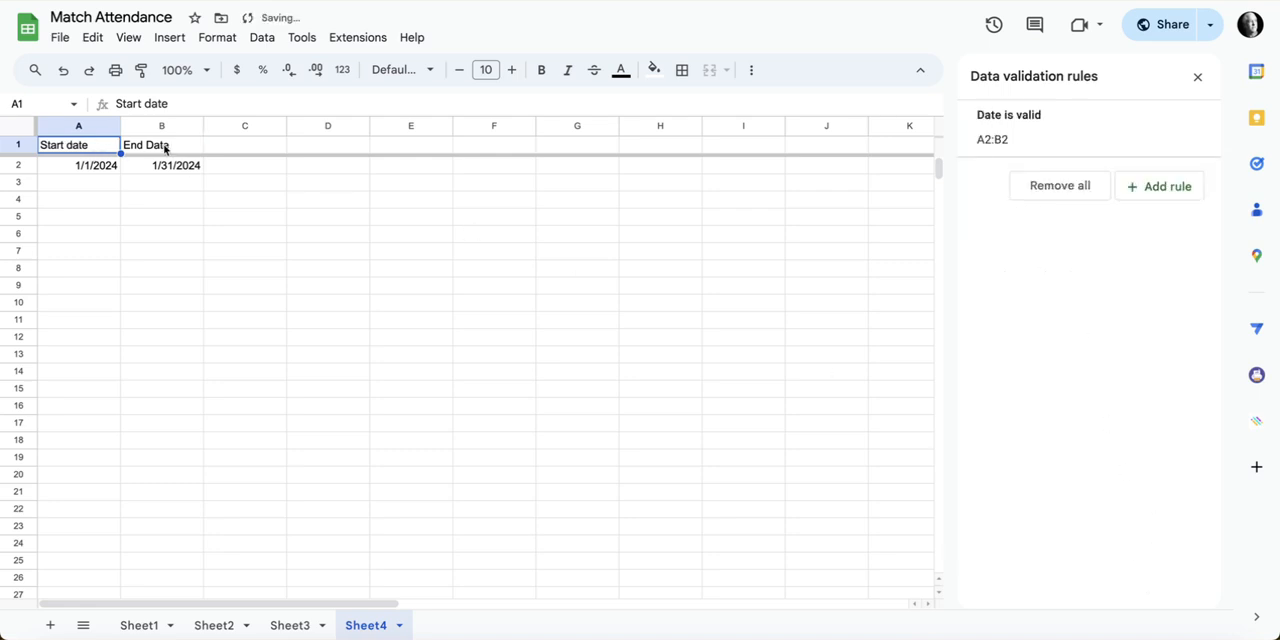
Step: Make header row 1 bold and add the header "Work Days" in C1
left_click(17, 145)
left_click(541, 70)
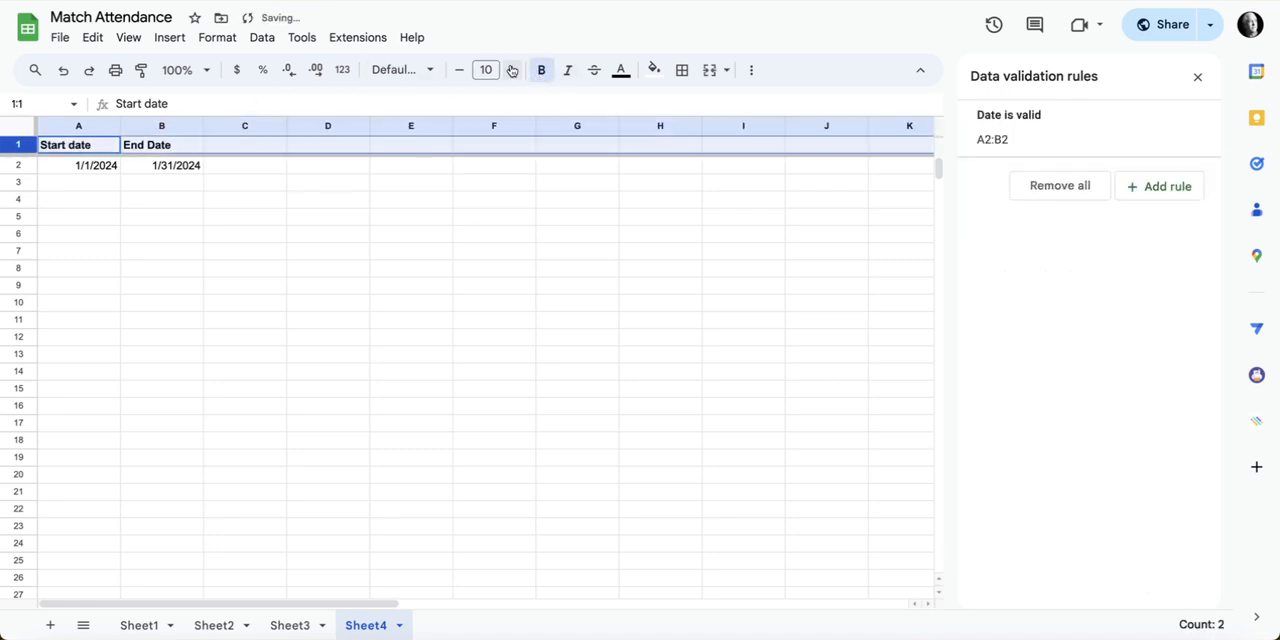
left_click(256, 149)
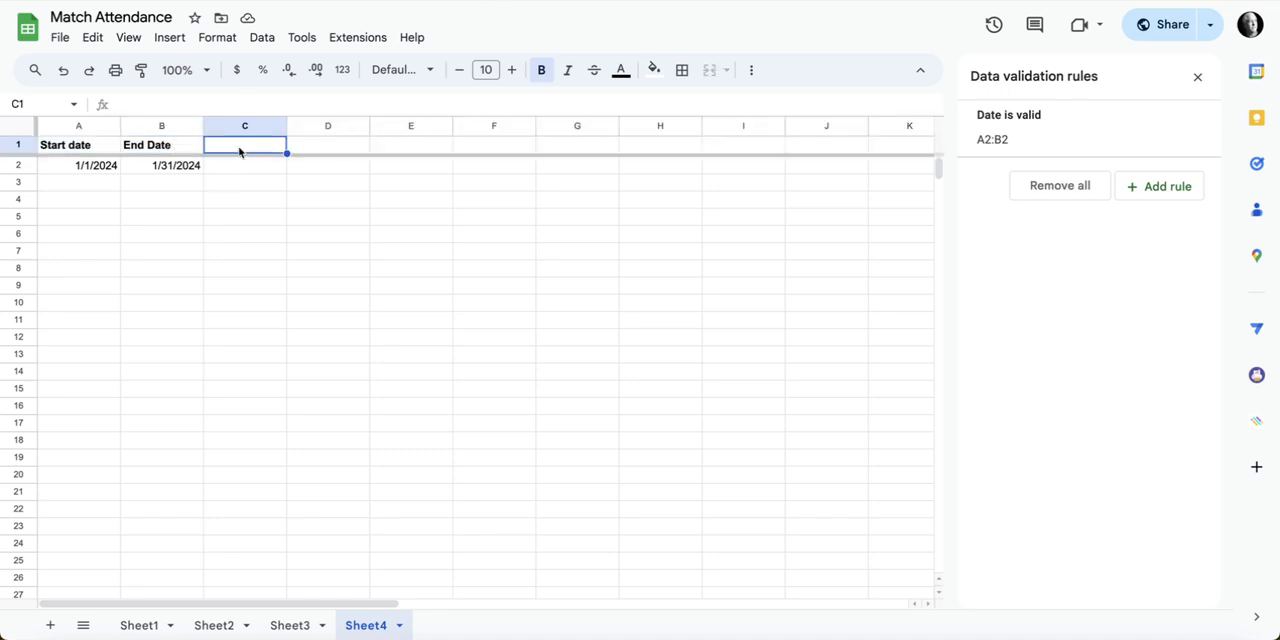
type("Work Days")
key("Return")
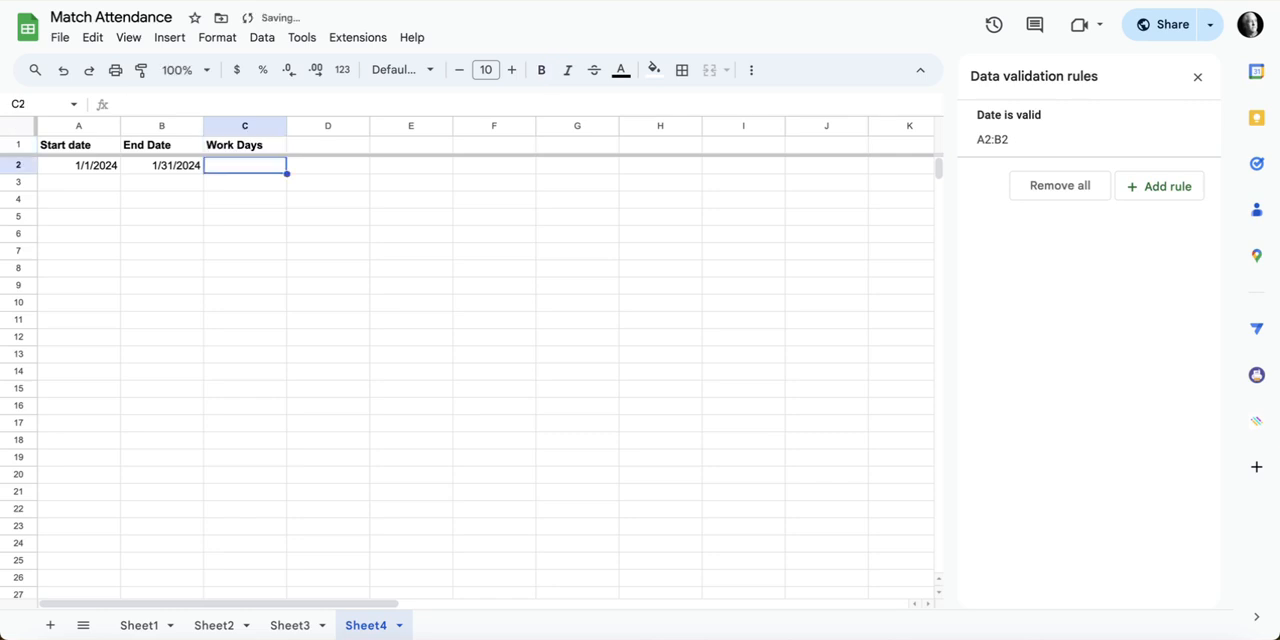
Step: Begin a WORKDAY formula in C2 with A2 as the start date and an empty SEQUENCE() as the number of days
type("=")
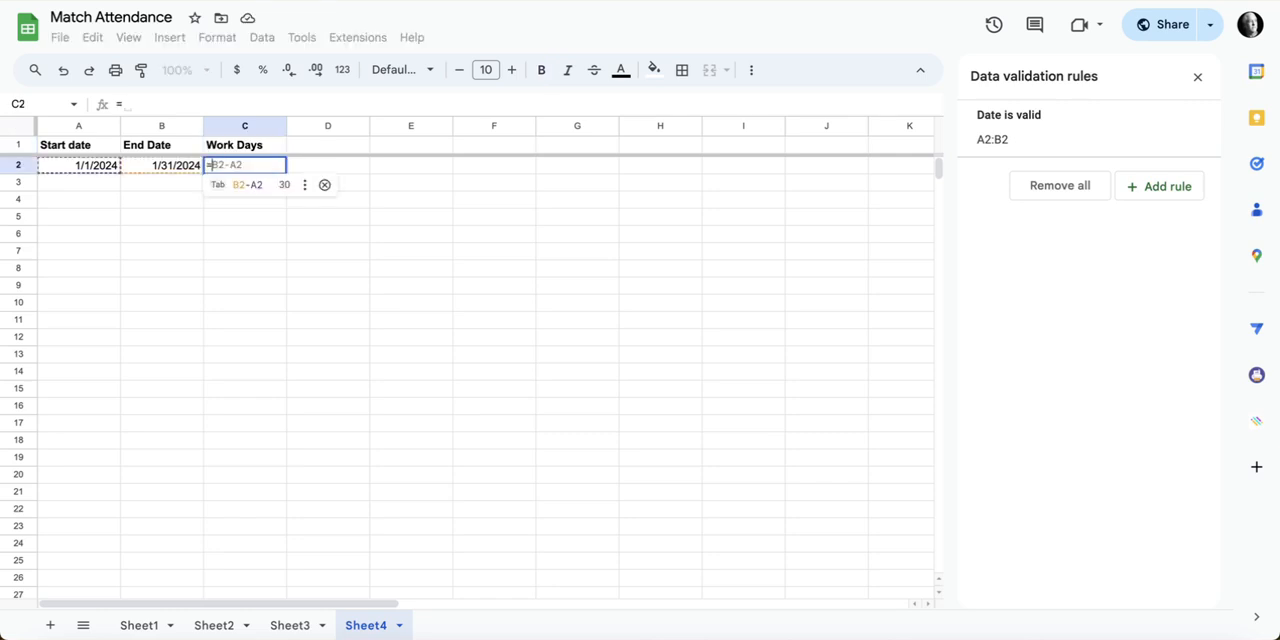
type("work")
left_click(274, 199)
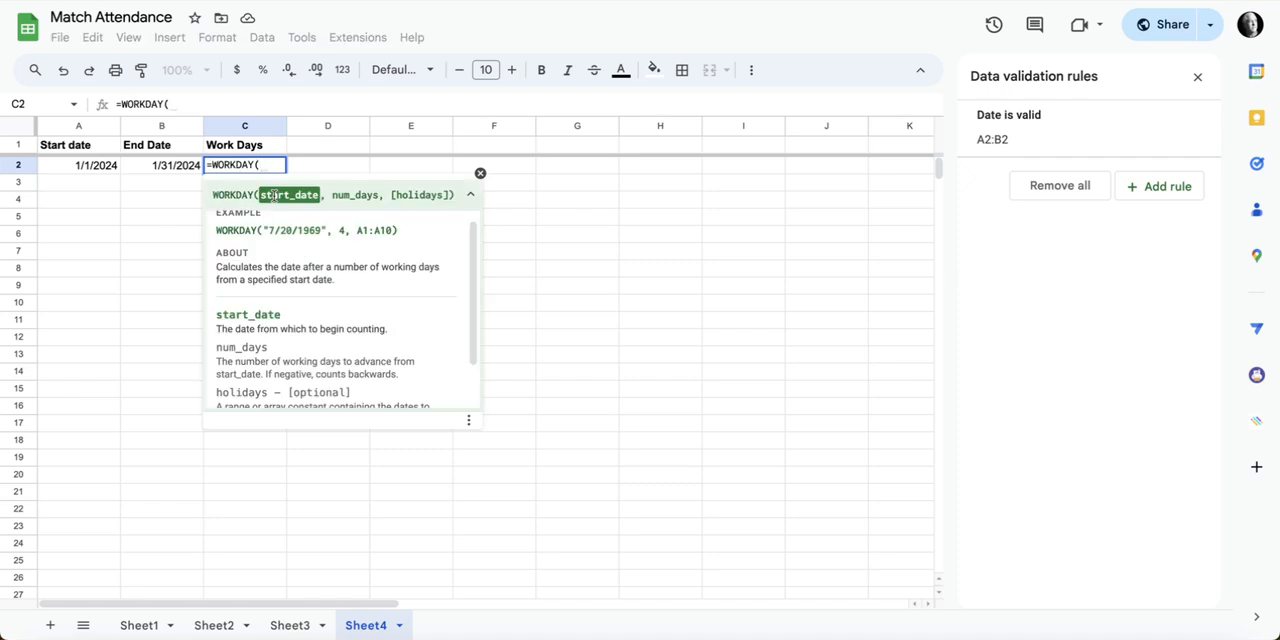
left_click(106, 169)
type(",")
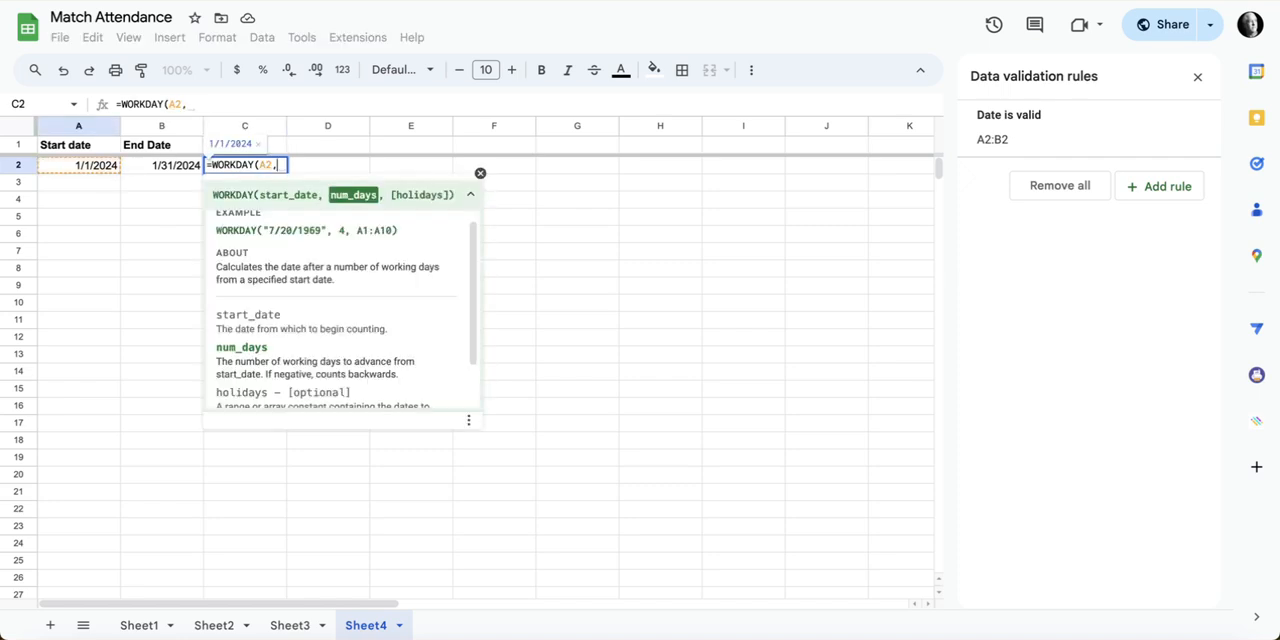
left_click(455, 104)
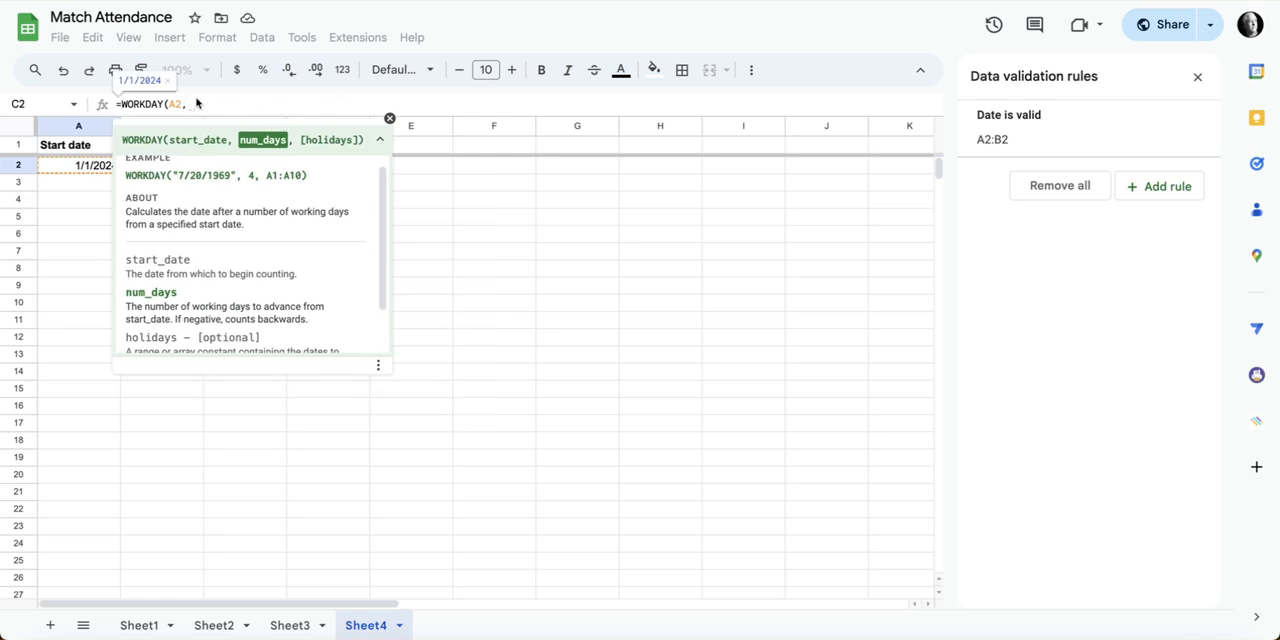
type("SEQ")
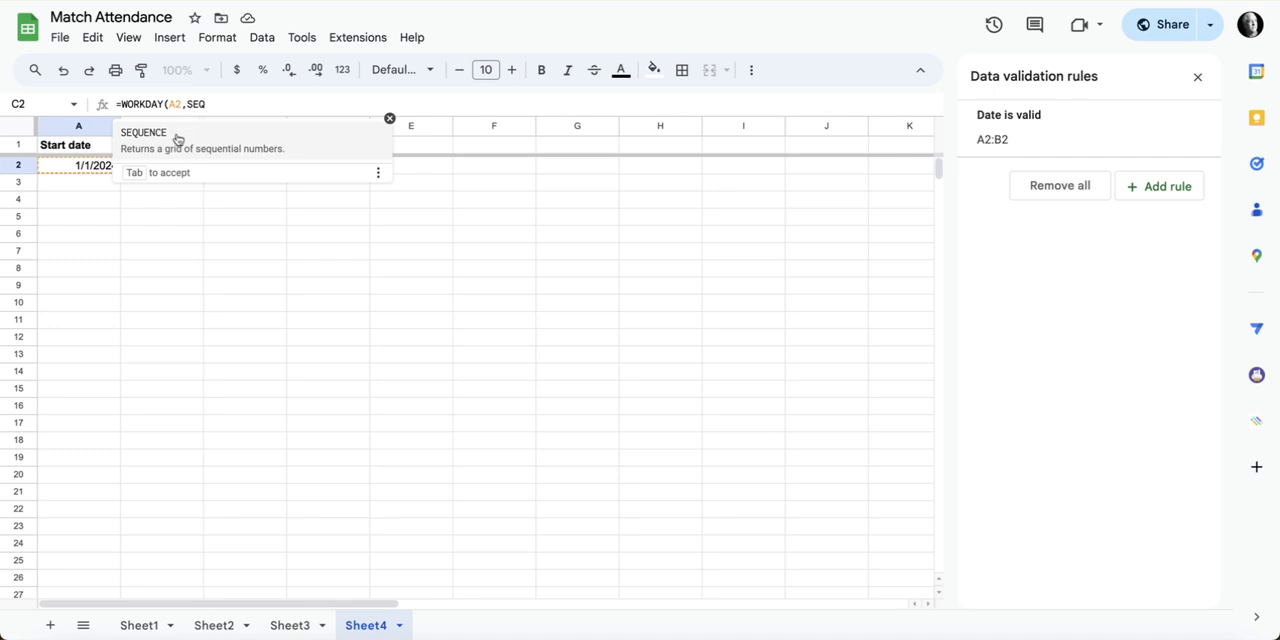
left_click(177, 138)
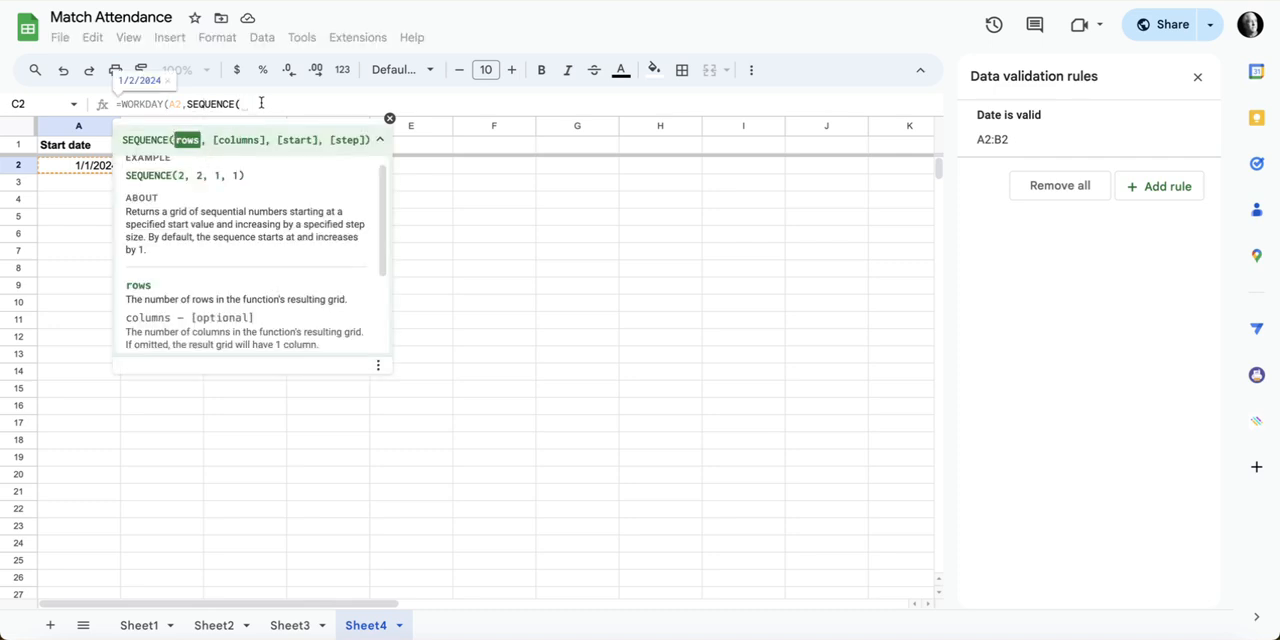
type("))")
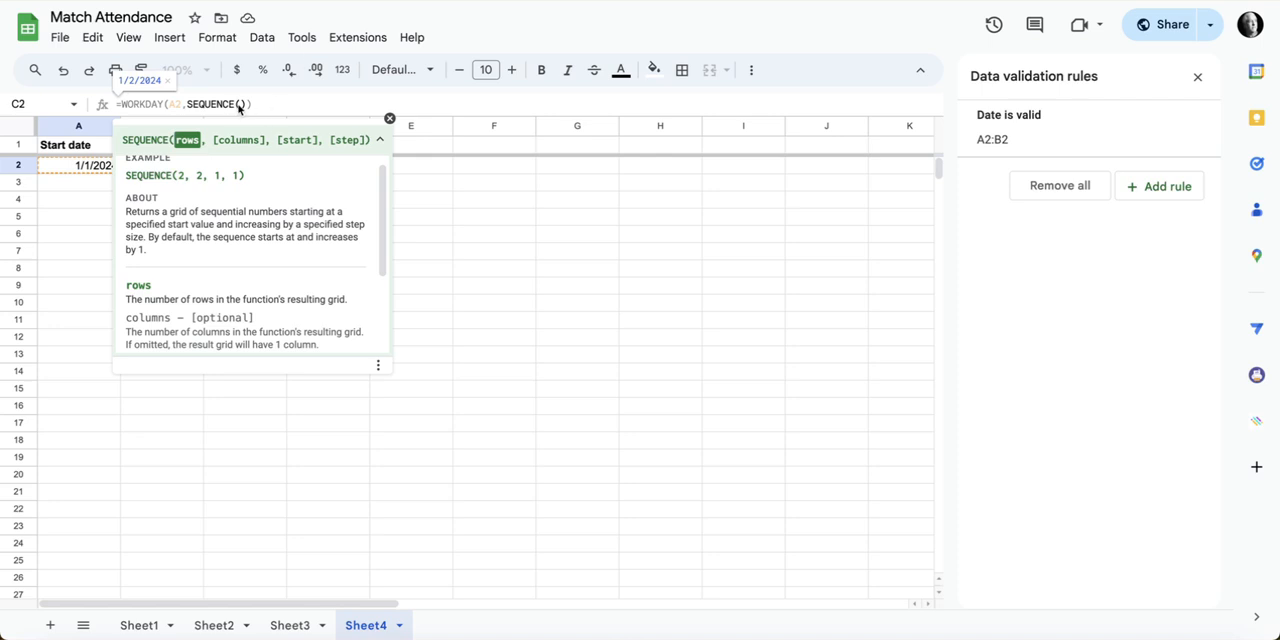
type("NETW")
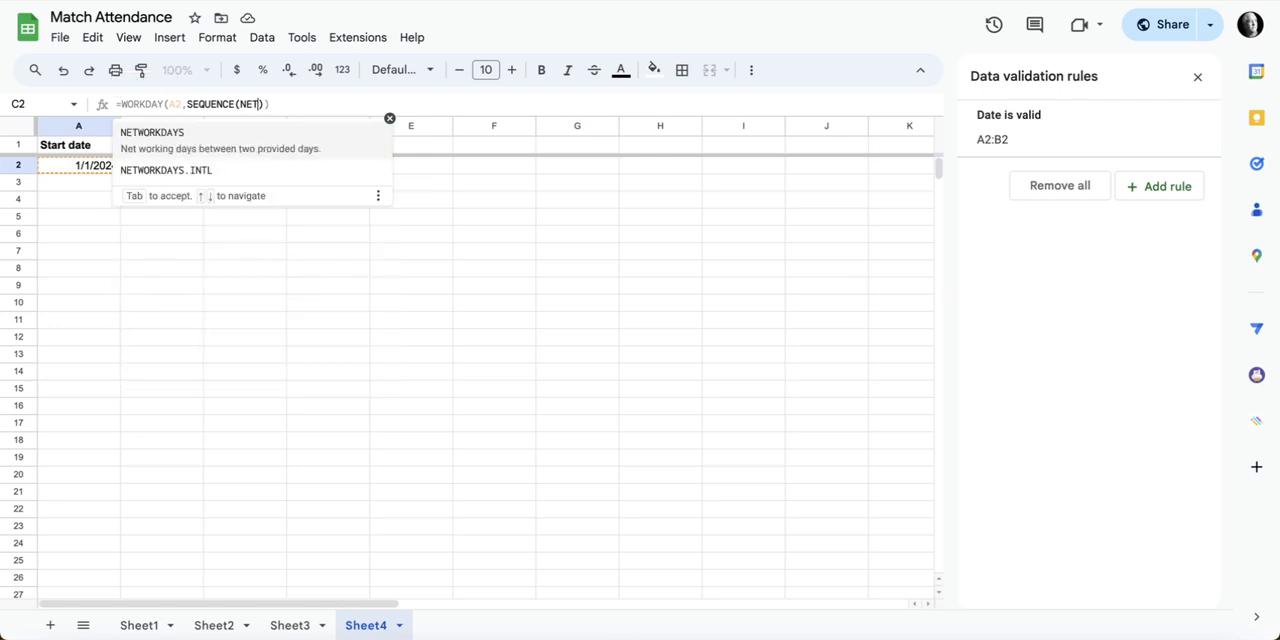
Step: Insert NETWORKDAYS(A2,B2) as the SEQUENCE rows argument and enter the formula =WORKDAY(A2,SEQUENCE(NETWORKDAYS(A2,B2))) in C2
left_click(196, 142)
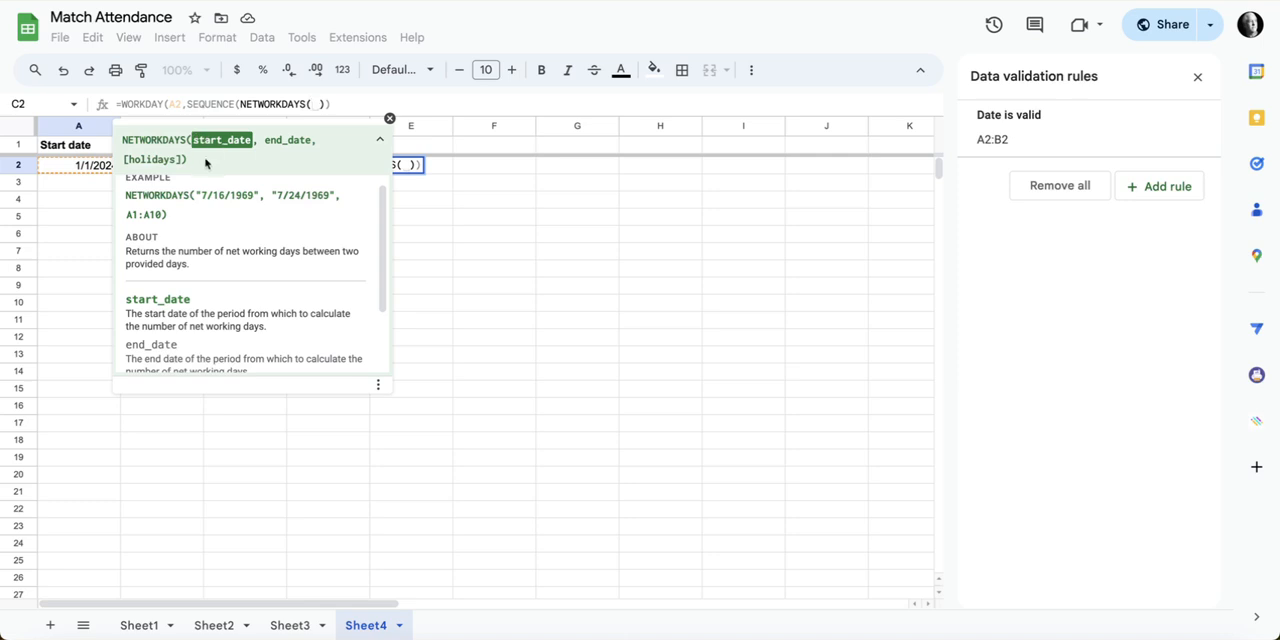
left_click(103, 170)
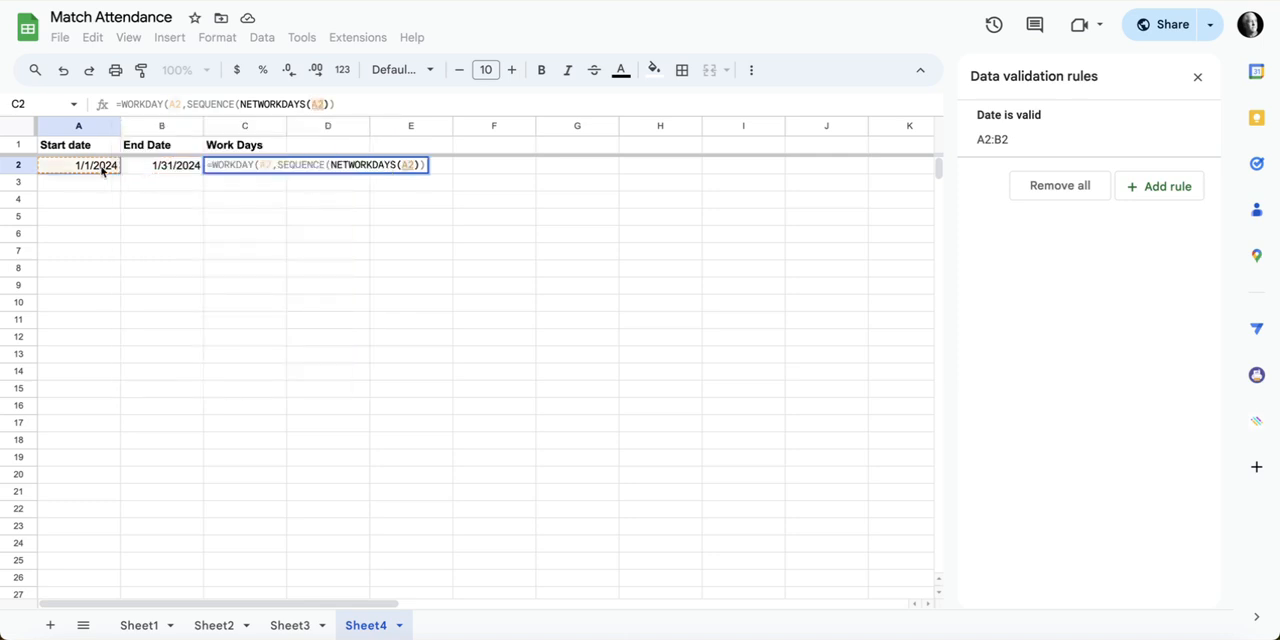
type(",")
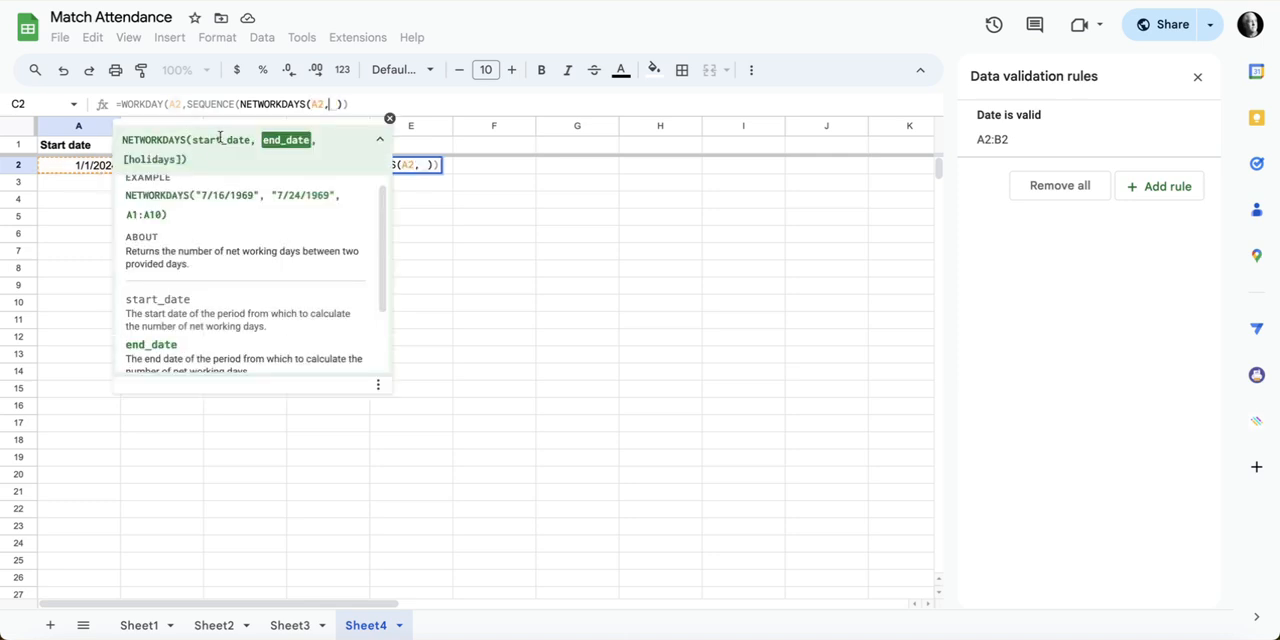
type("B2")
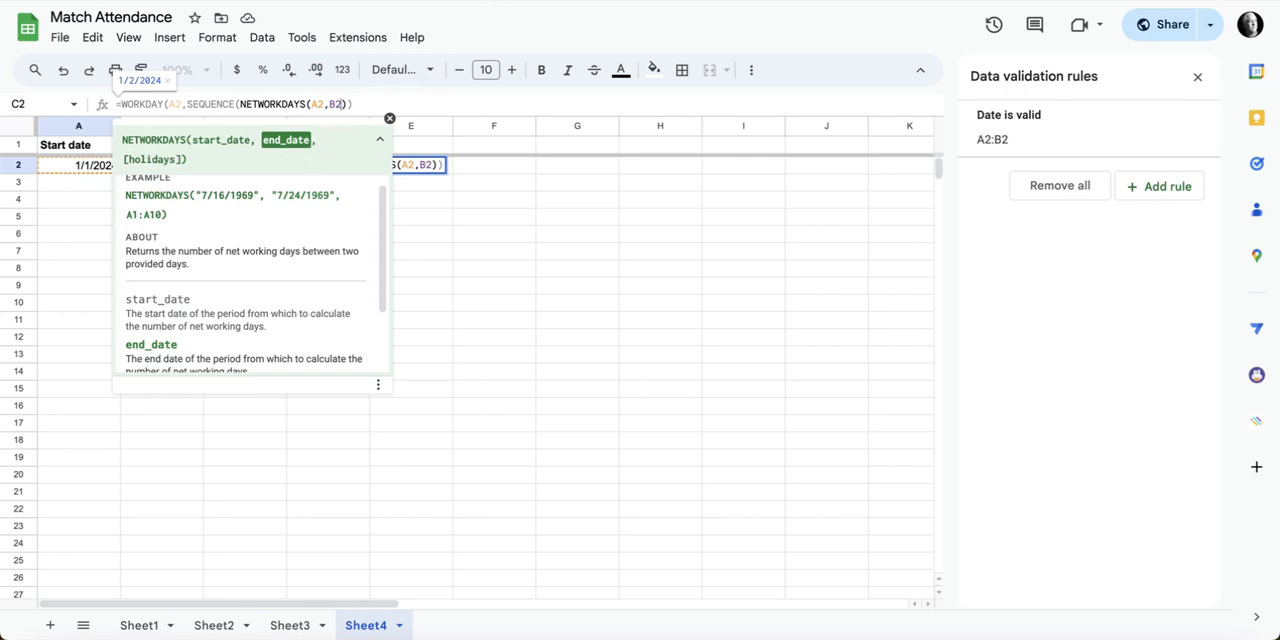
key("Return")
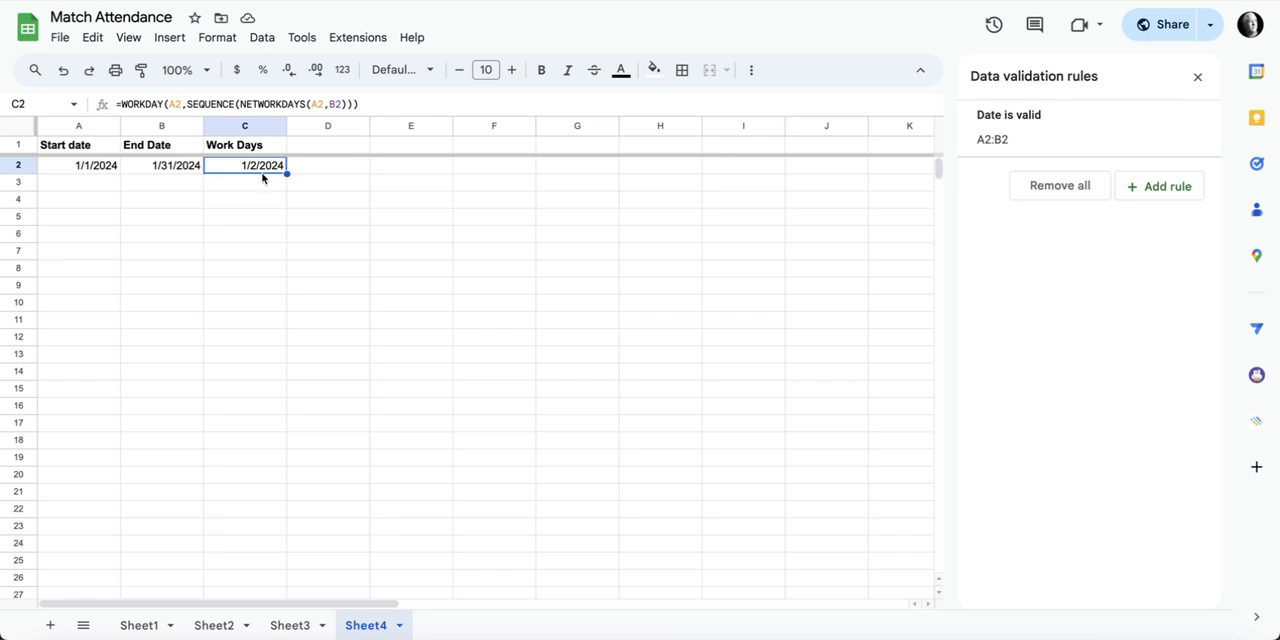
Step: Change the WORKDAY start date argument in C2's formula to A2-1
left_click(180, 105)
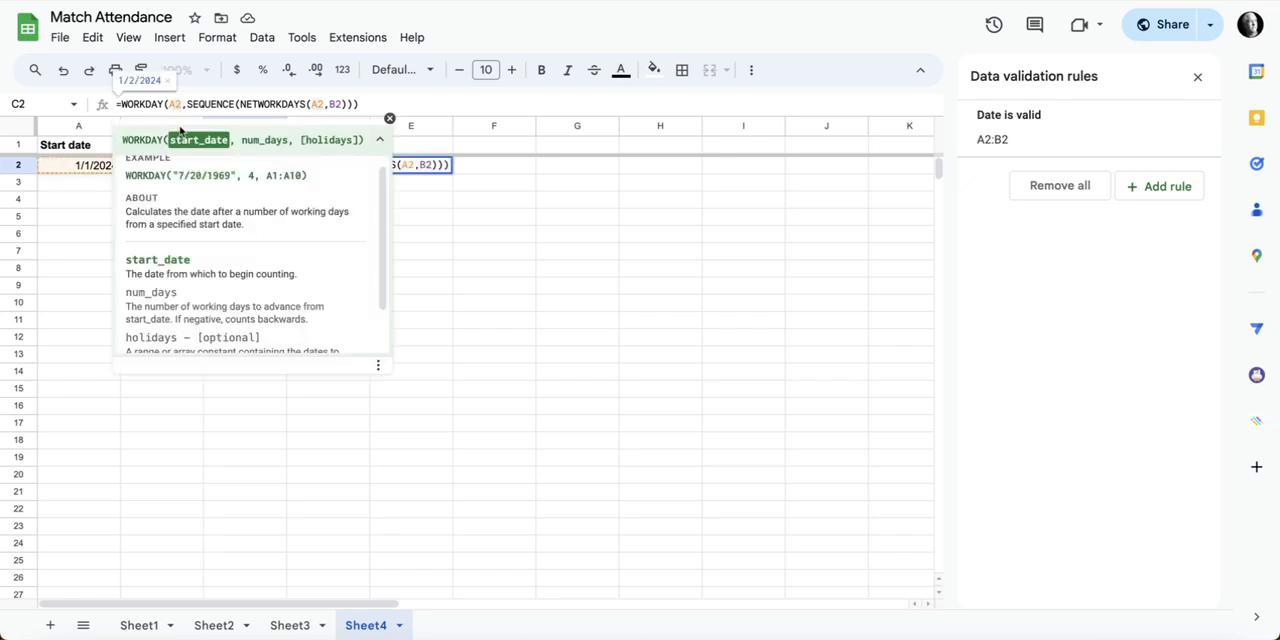
key("Return")
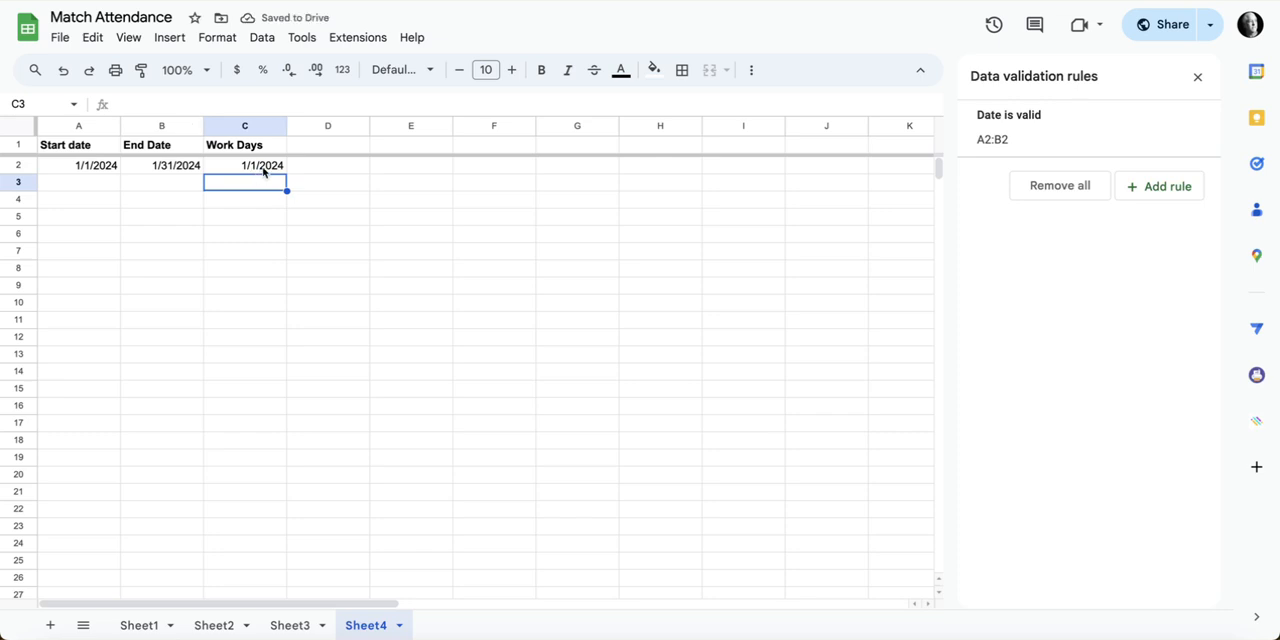
Step: Wrap the WORKDAY formula in C2 in ArrayFormula so it fills the work days down column C
left_click(263, 170)
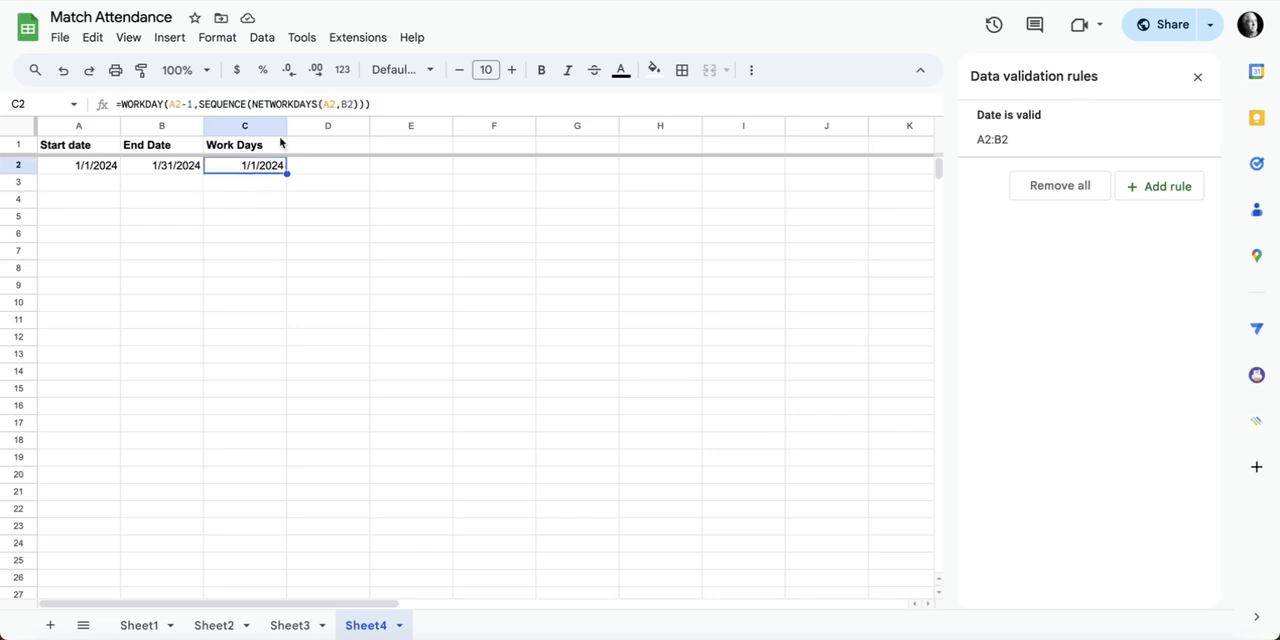
left_click(377, 105)
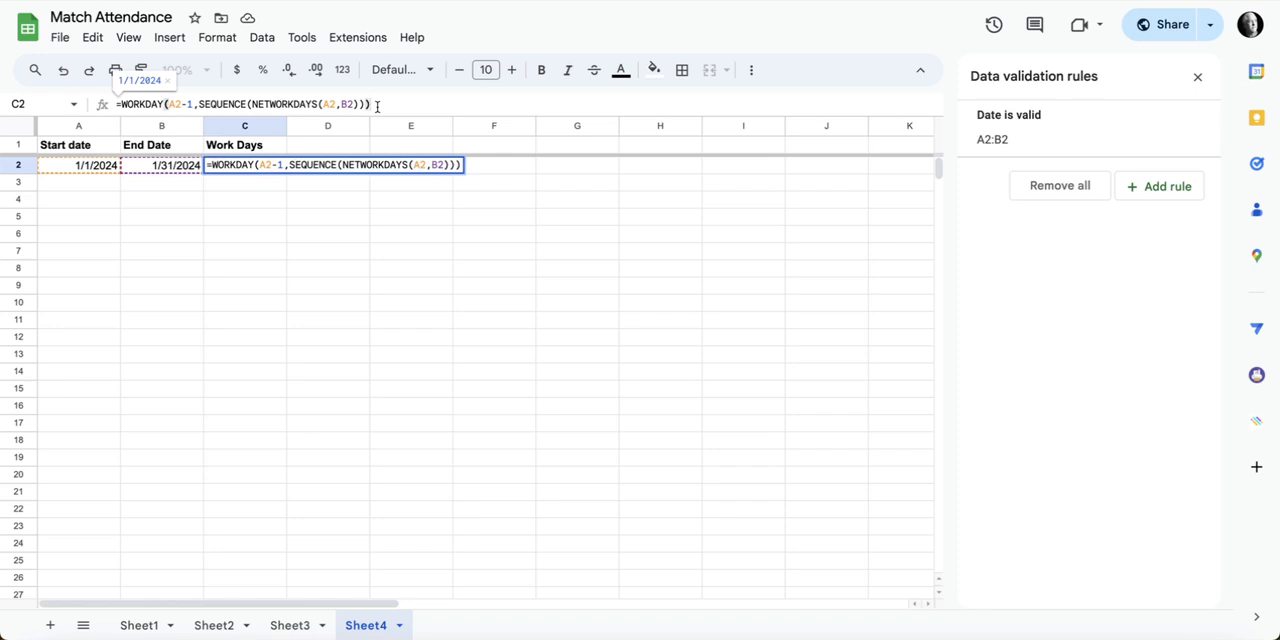
key("ctrl+shift+Return")
key("Return")
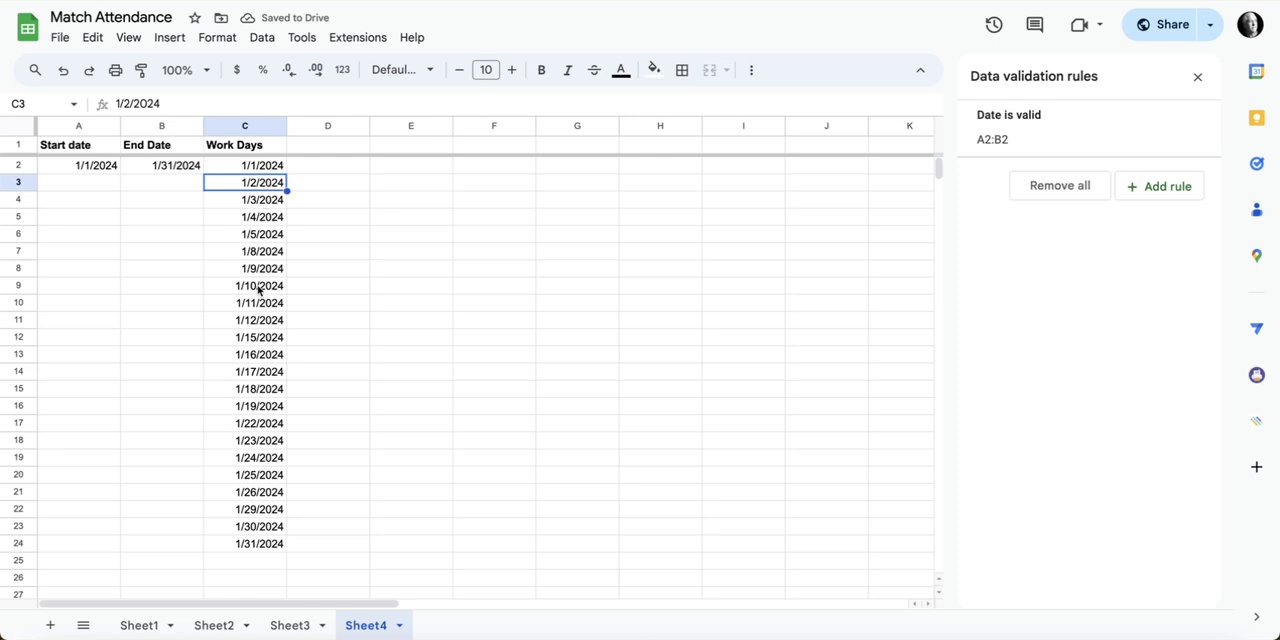
Step: Add the header "Number of Days" in D1
left_click(340, 150)
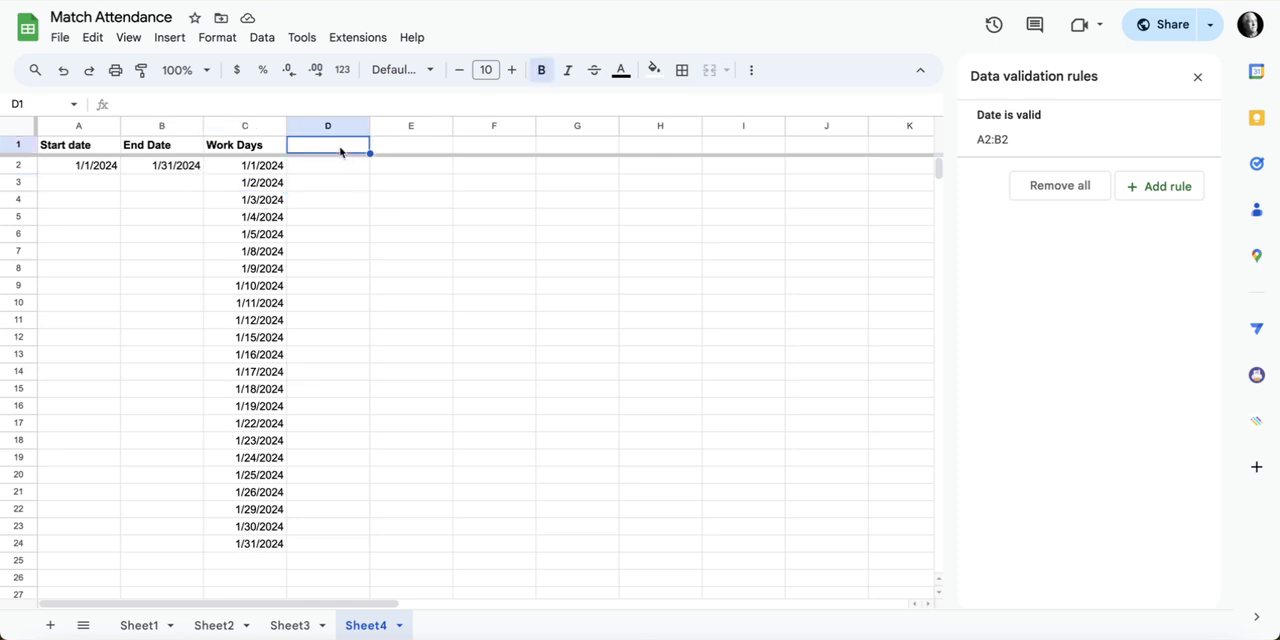
type("Number of")
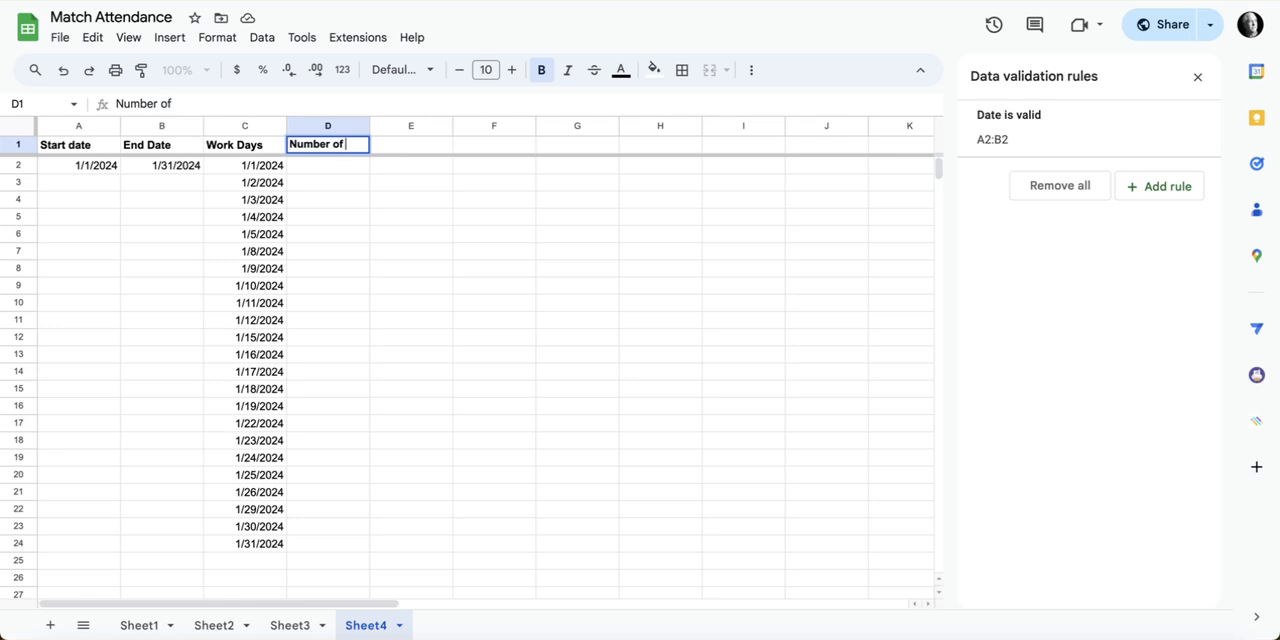
type(" Days")
key("Return")
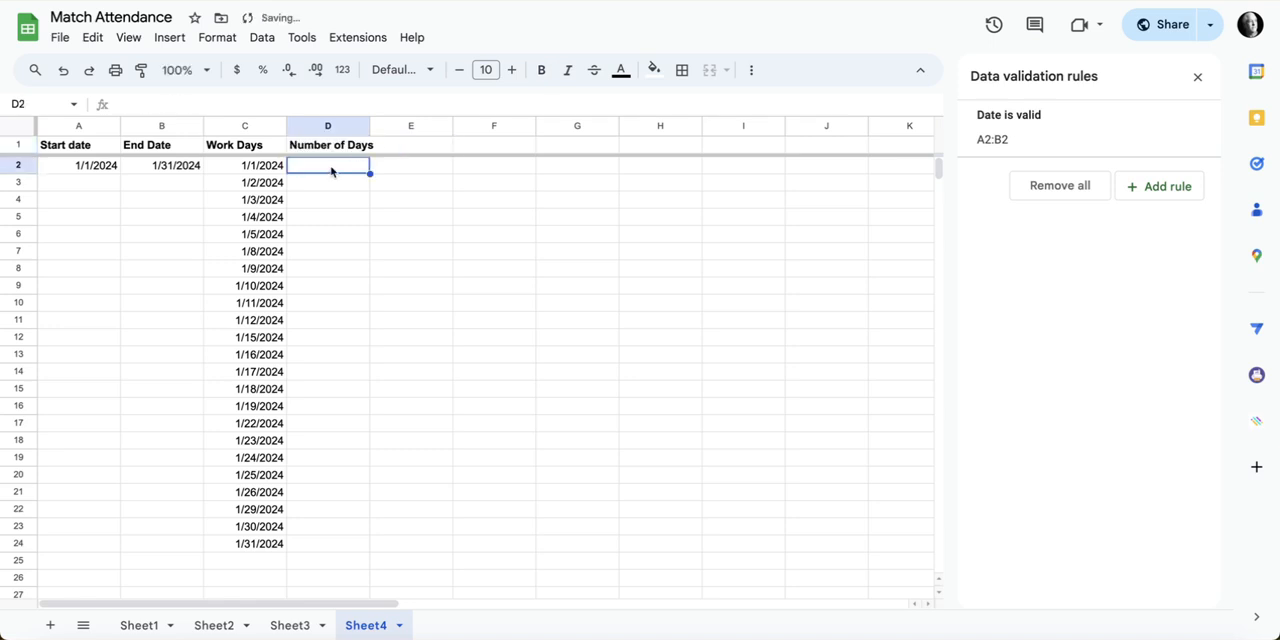
Step: Count the listed work days in D2 with COUNTA(C2:C) and reject the suggested autofill
type("= COUN")
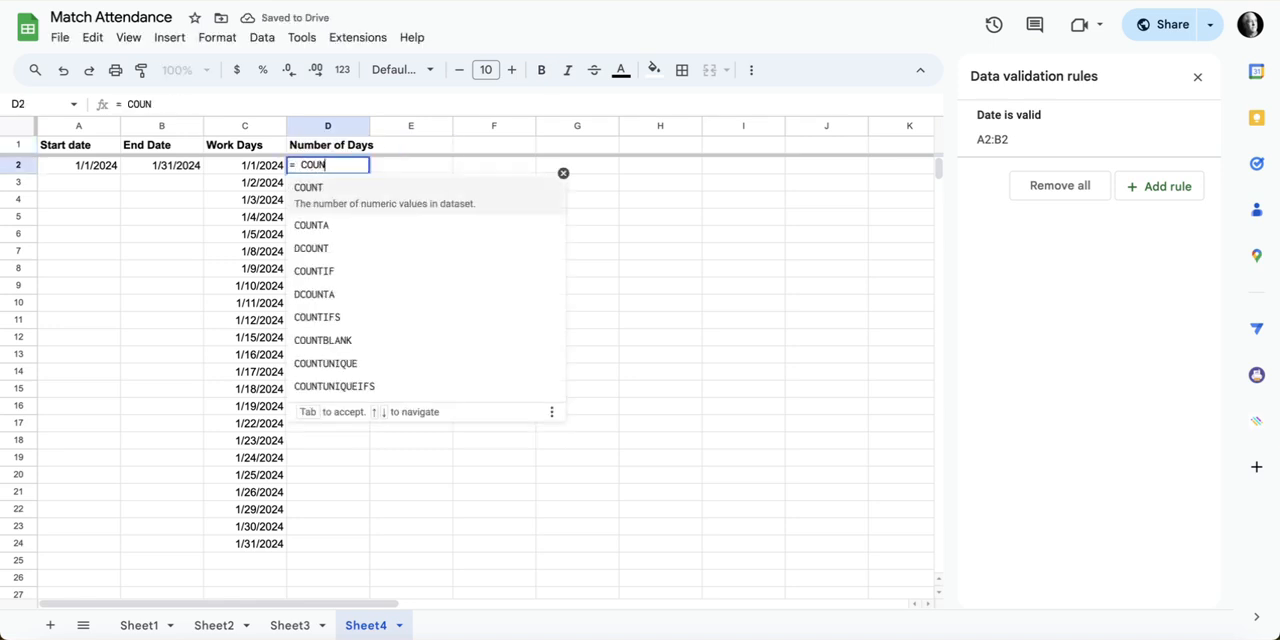
left_click(330, 220)
left_click(255, 127)
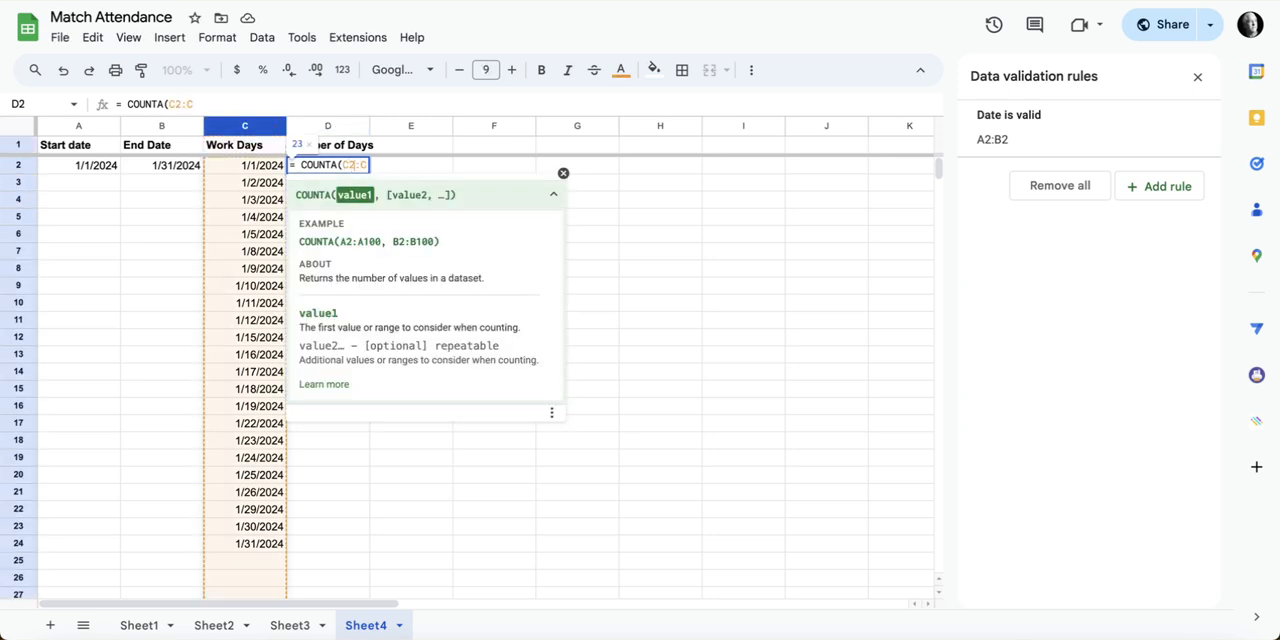
key("Return")
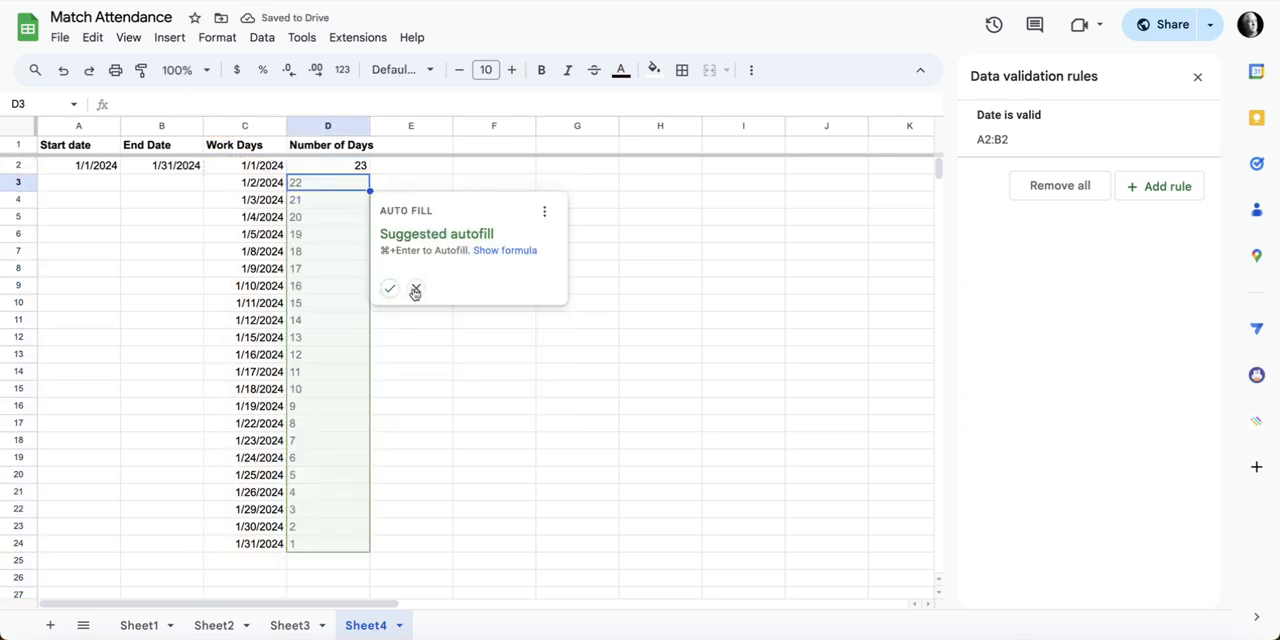
left_click(416, 288)
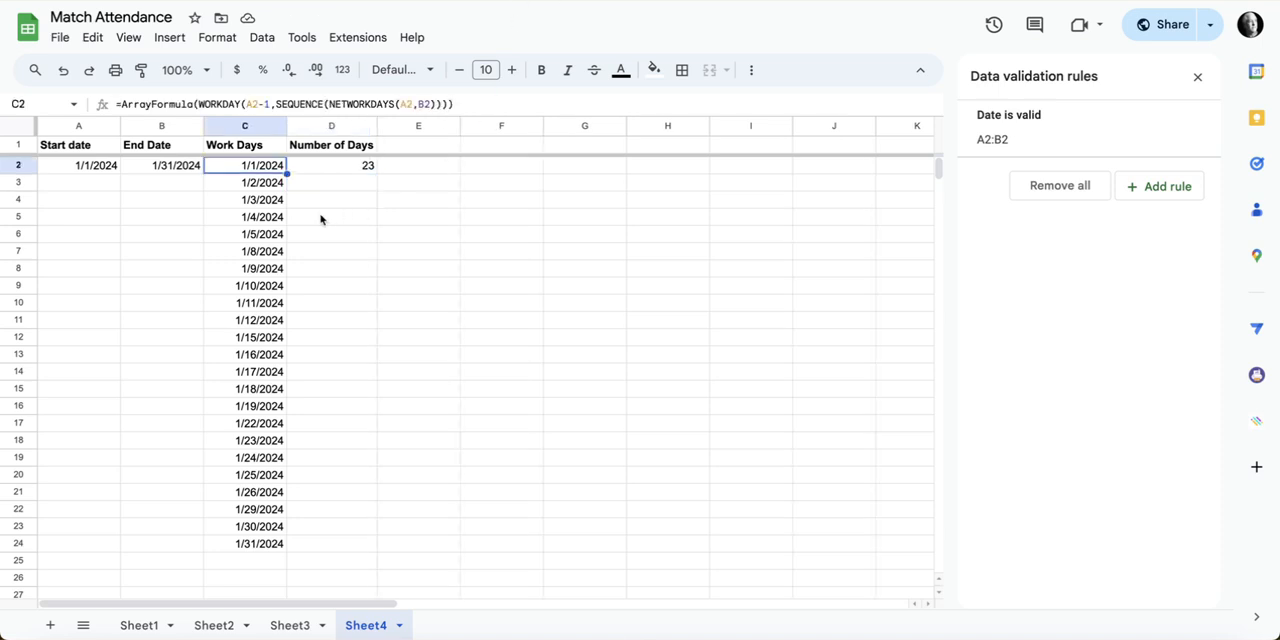
Step: Apply a custom date format with full weekday name, month/day/two-digit year to column C and fit the column width to its contents
left_click(249, 128)
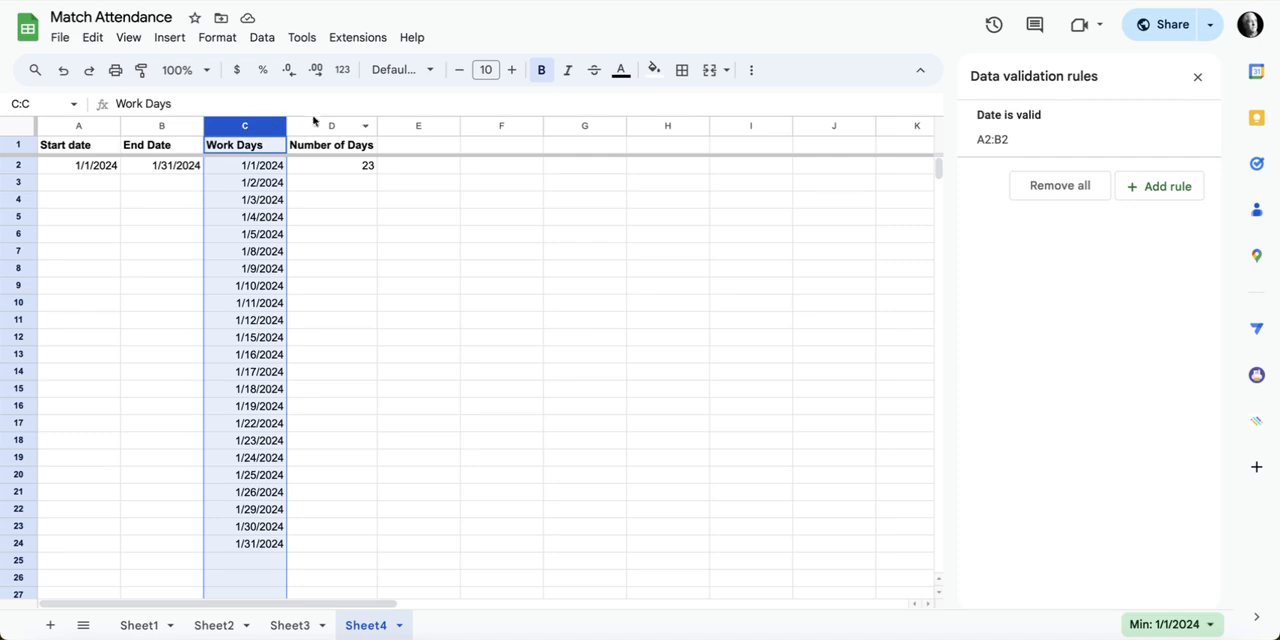
left_click(342, 69)
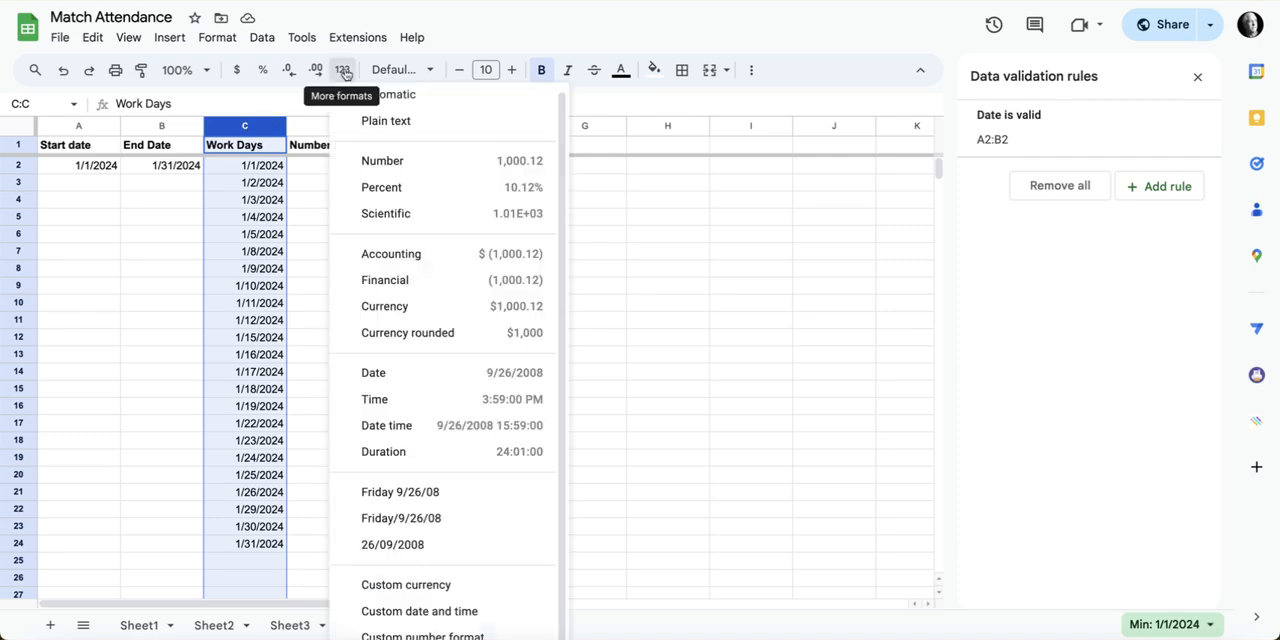
left_click(446, 612)
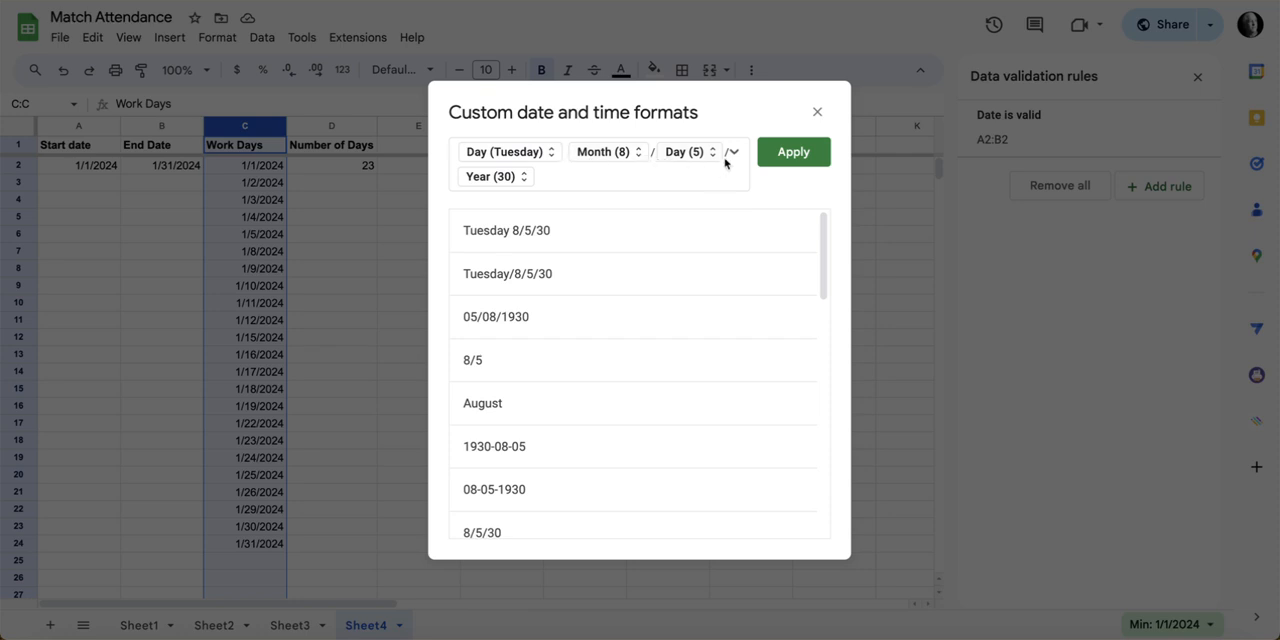
left_click(789, 154)
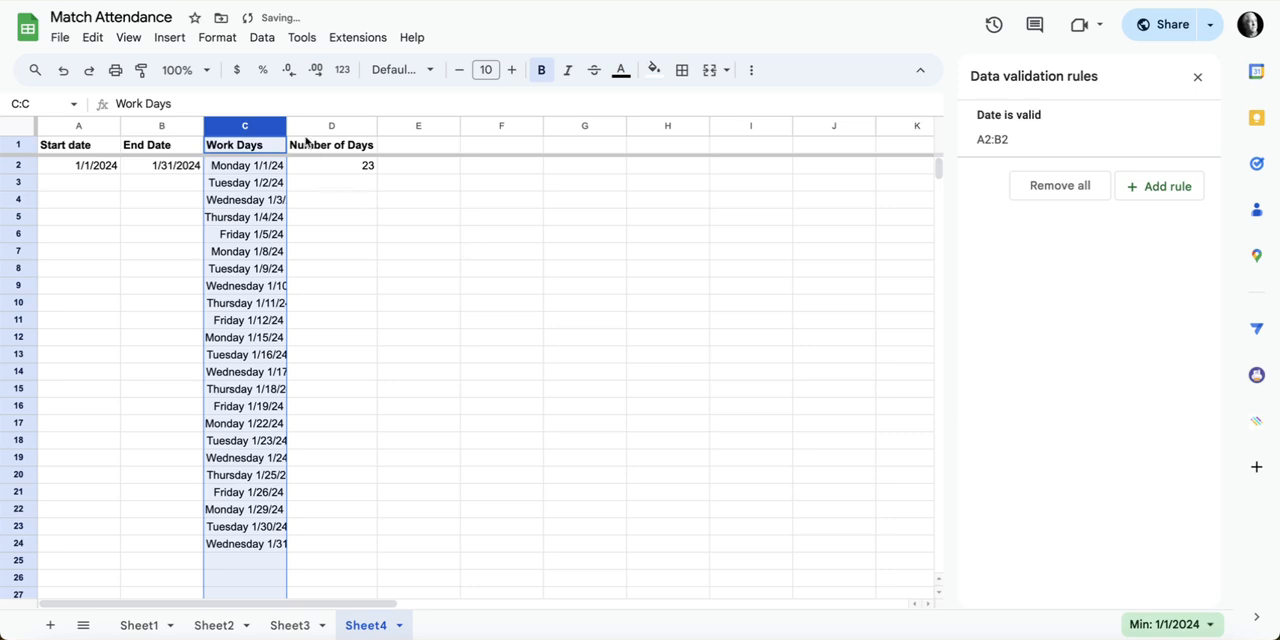
double_click(286, 126)
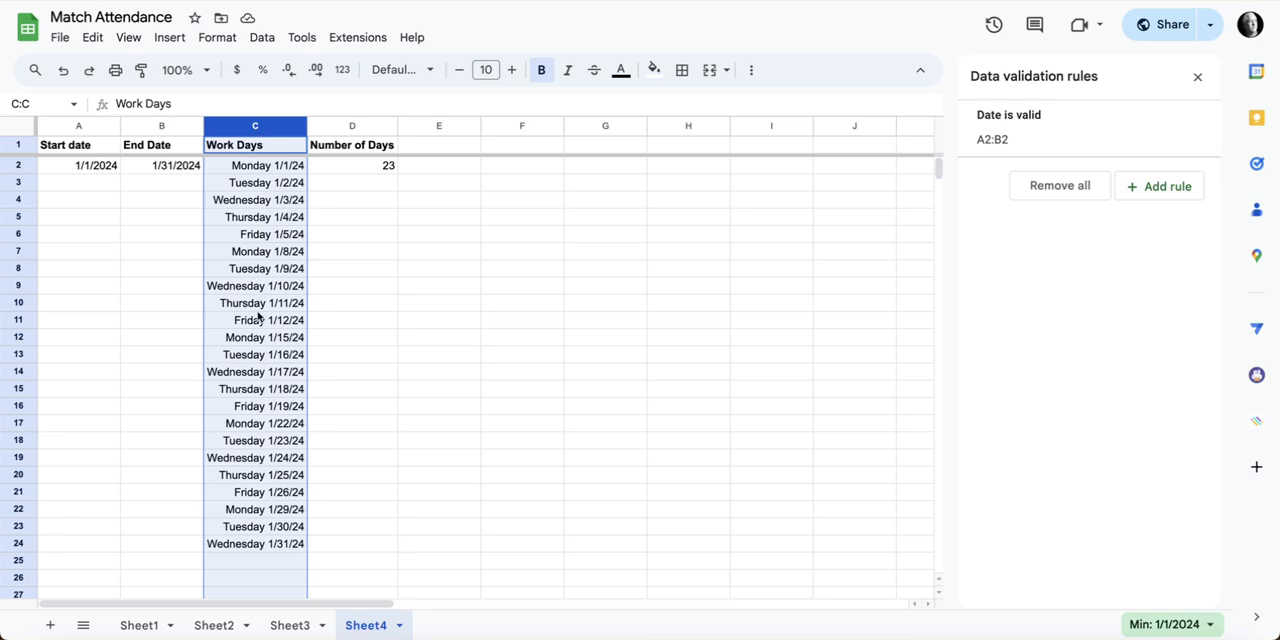
Step: Check the arguments of WORKDAY in C2's formula and paste the copied Holidays list into column E starting at E1
left_click(258, 170)
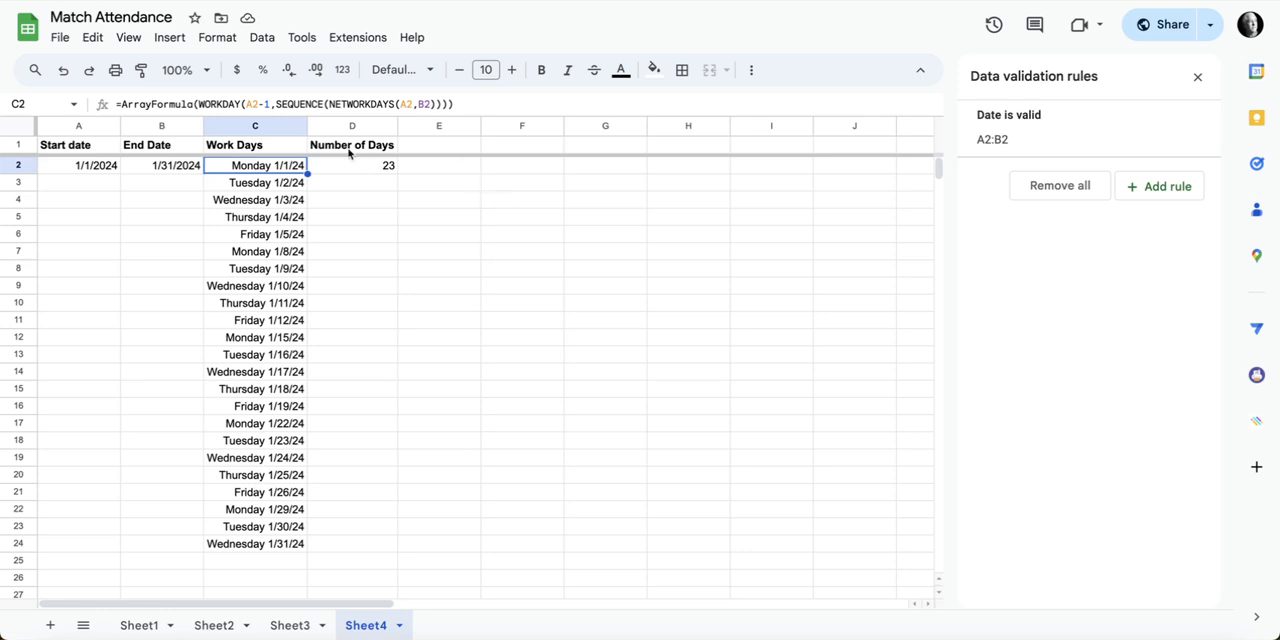
left_click(243, 104)
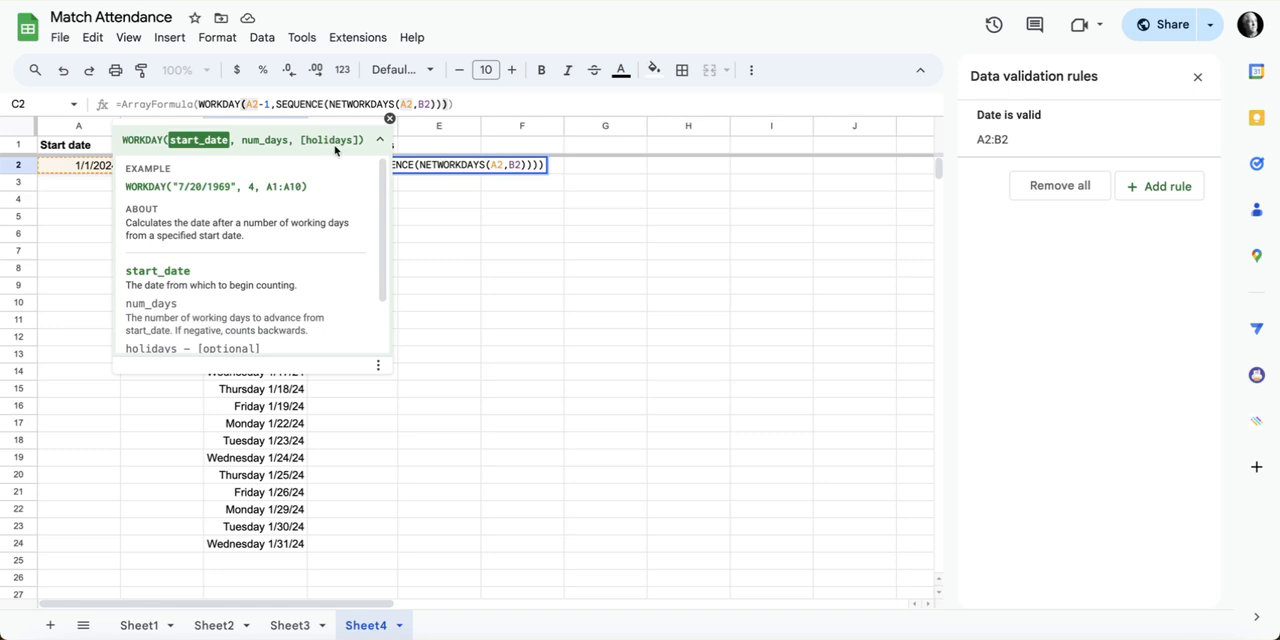
left_click(438, 199)
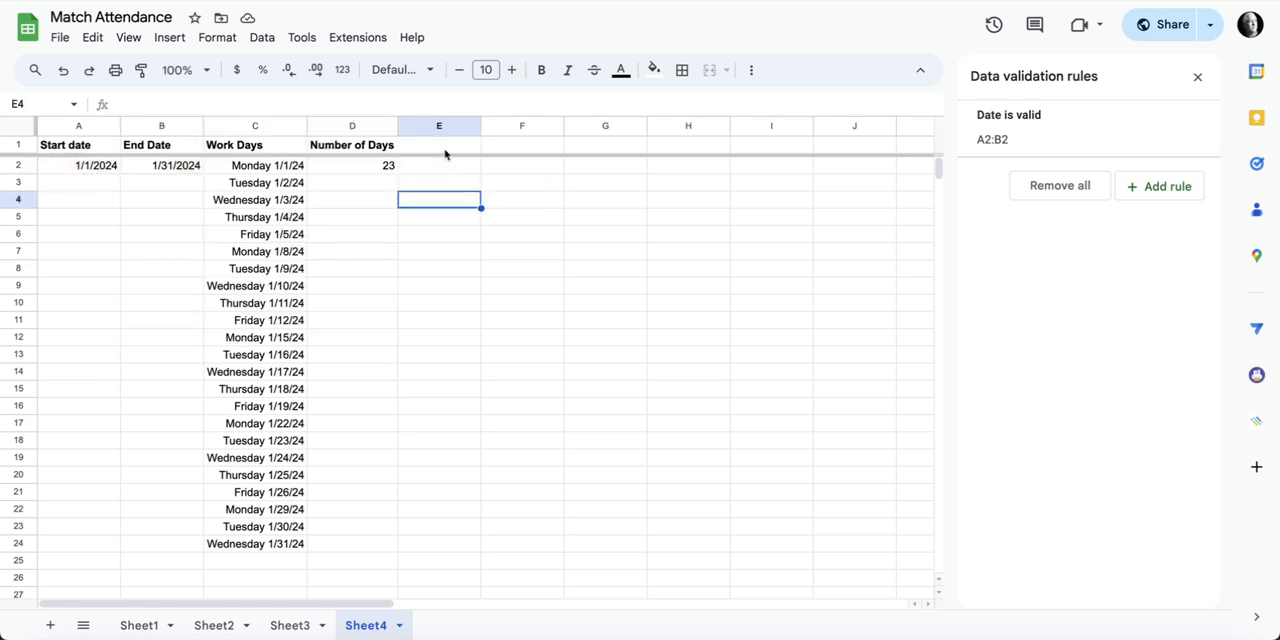
left_click(447, 146)
type("Holidays 1/1/2024 1/15/2024 2/19/2024 5/27/2024 6/19/2024 7/4/2024 9/2/2024 10/14/2024 11/11/2024 11/28/2024 12/25/2024")
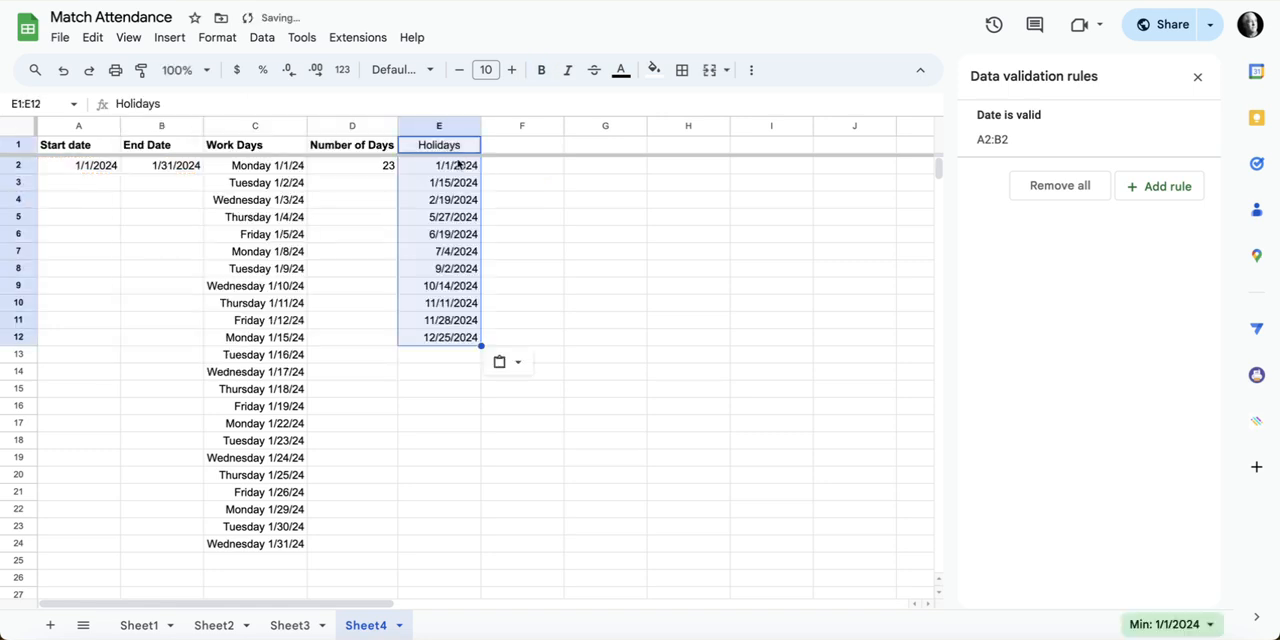
Step: Add E2:E as the holidays argument of NETWORKDAYS in C2's formula, and undo and redo the change to compare the lists
left_click(265, 166)
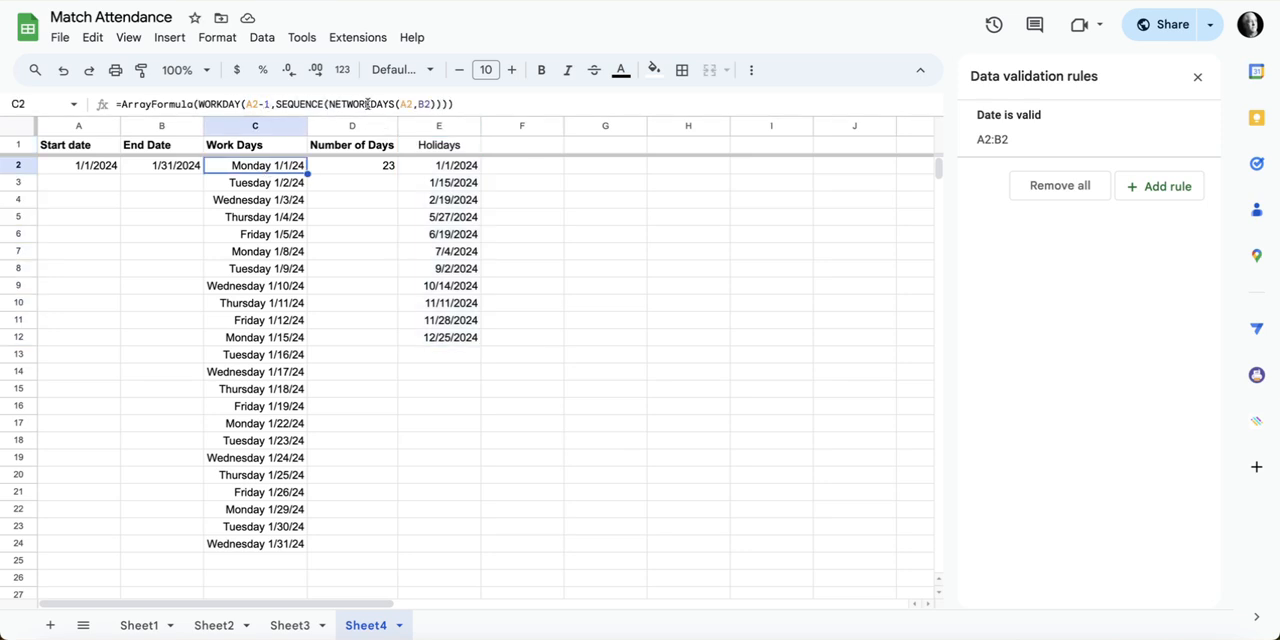
left_click(430, 105)
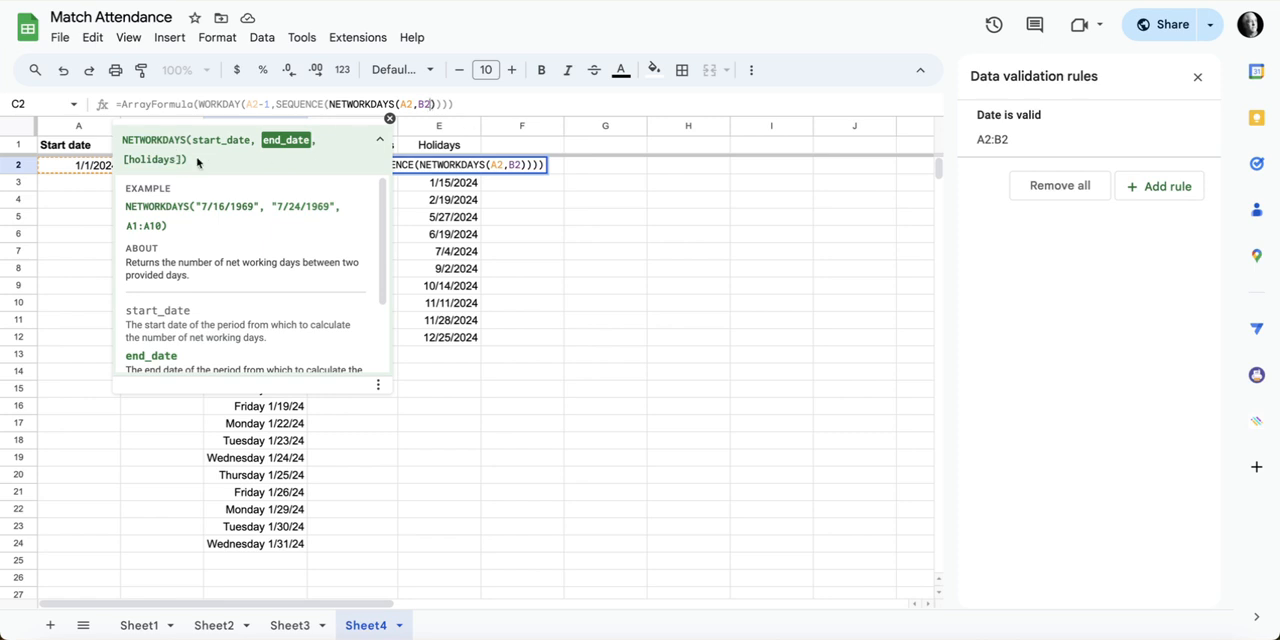
type(",")
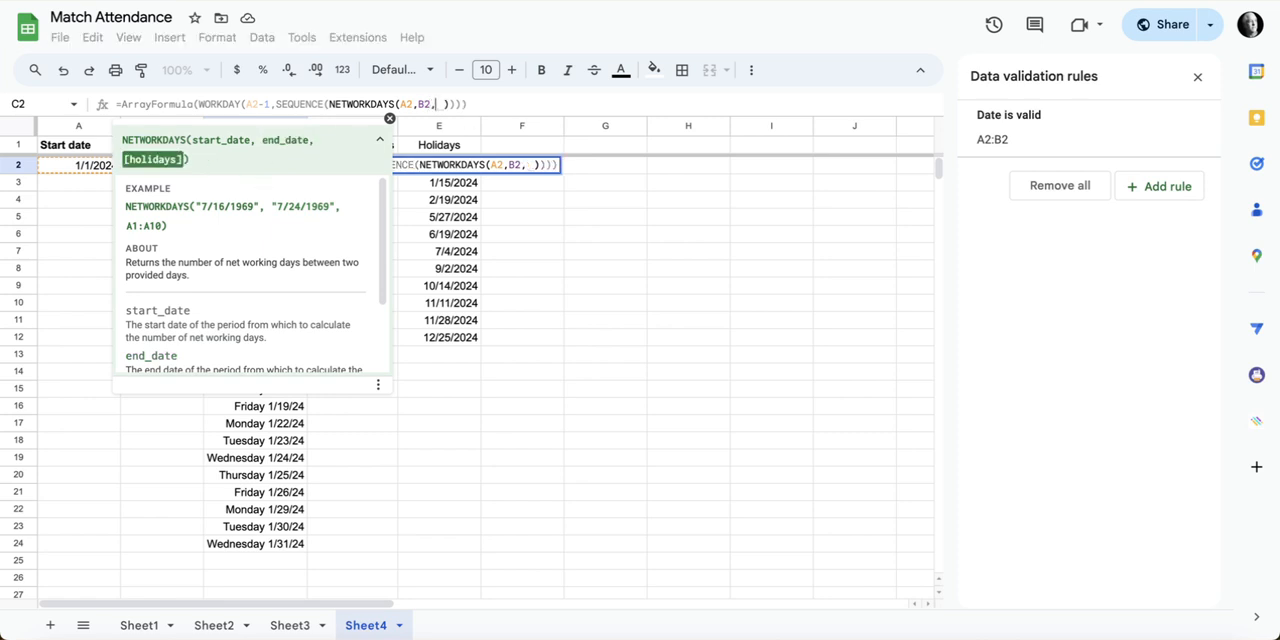
key("BackSpace")
type("E2:E")
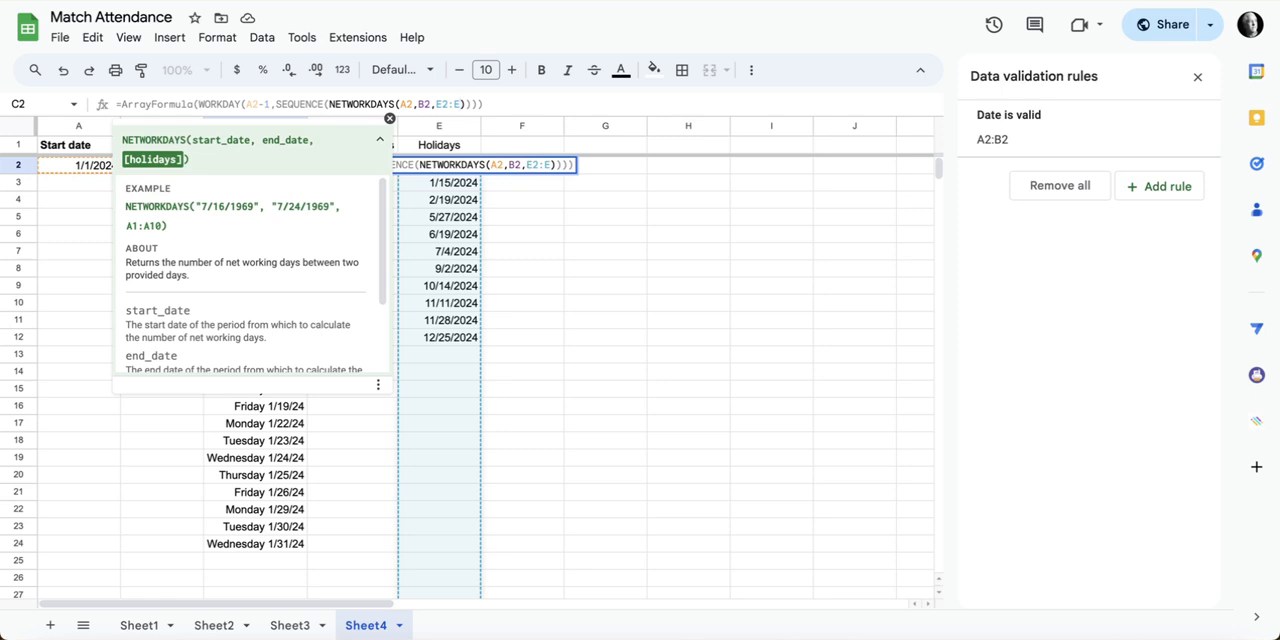
key("Return")
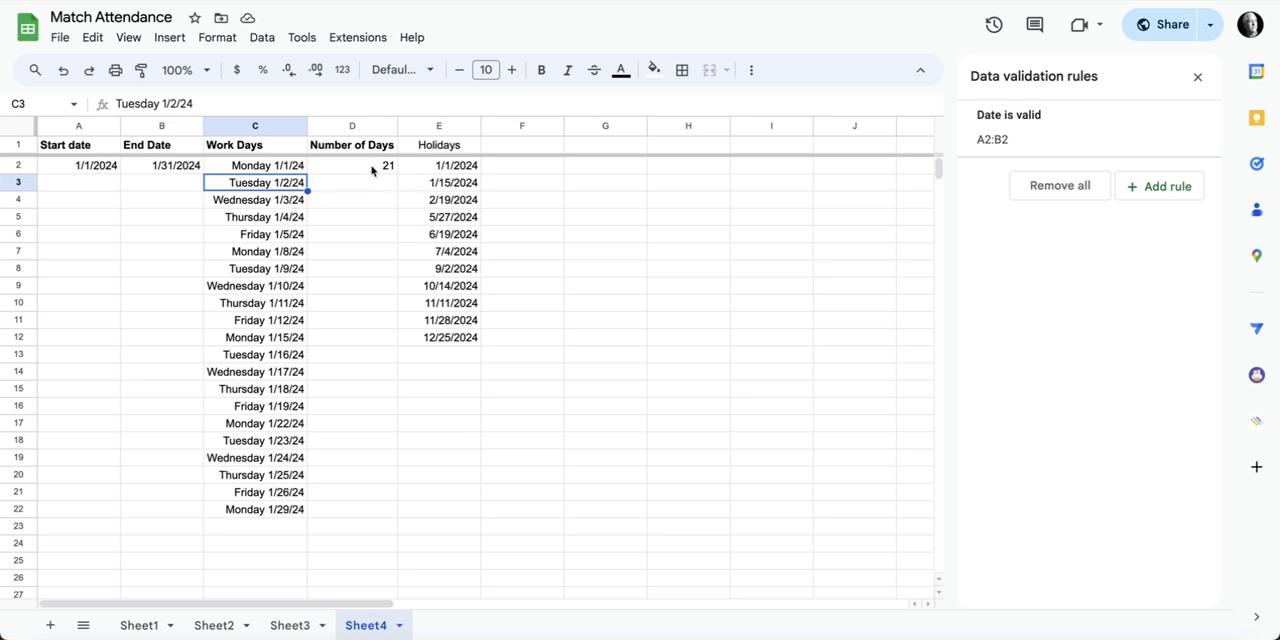
key("ctrl+z")
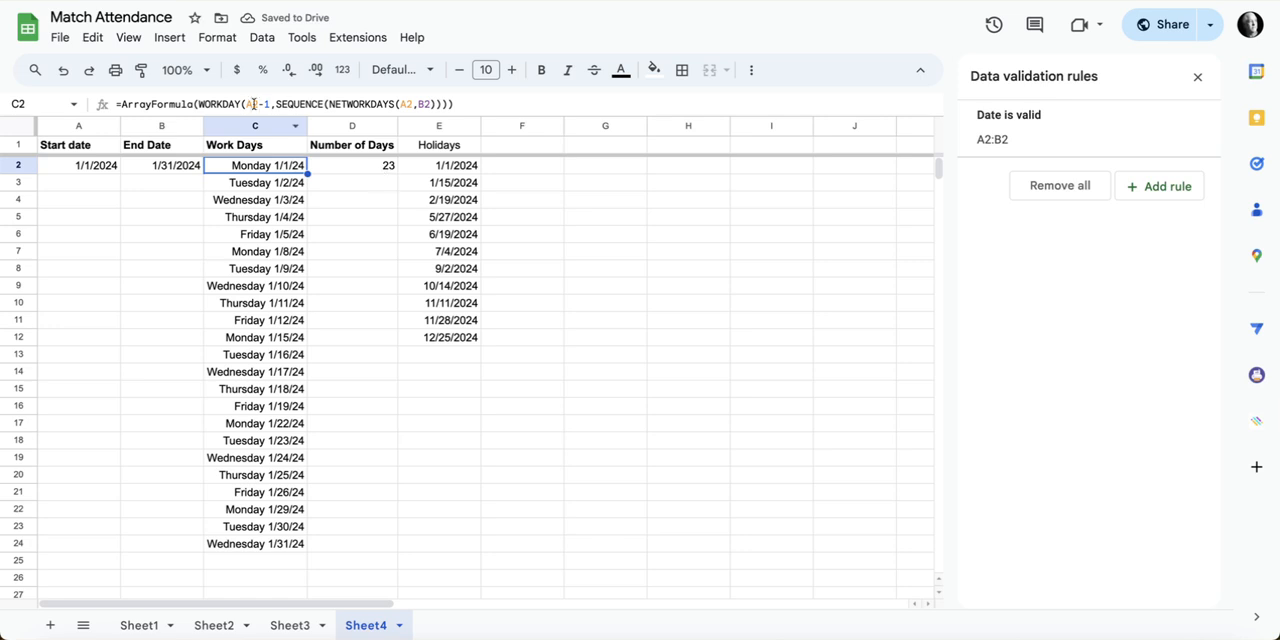
left_click(88, 70)
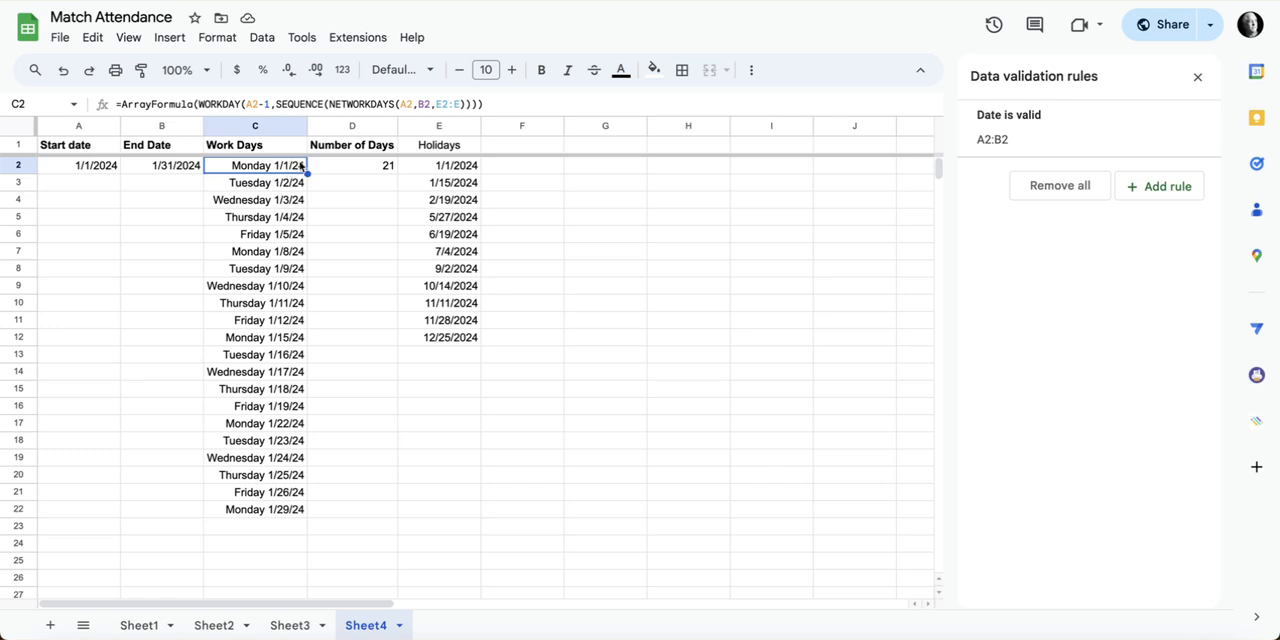
Step: Add E2:E as the holidays argument of WORKDAY in C2's formula, after the SEQUENCE argument
left_click(244, 104)
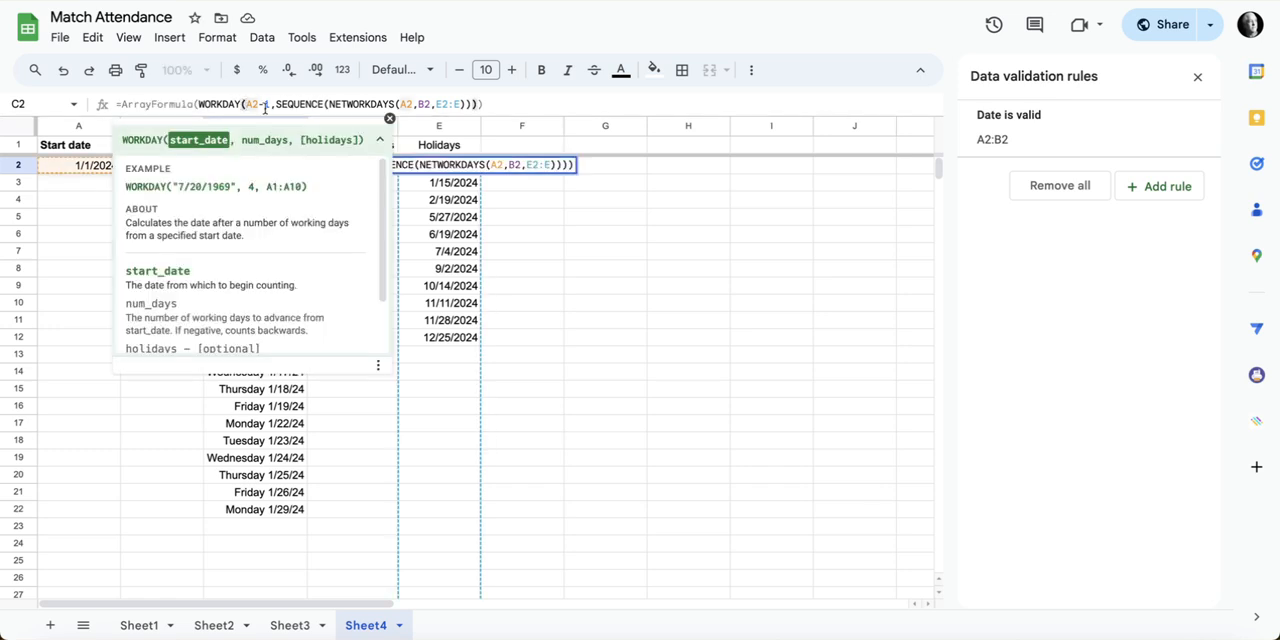
left_click(280, 104)
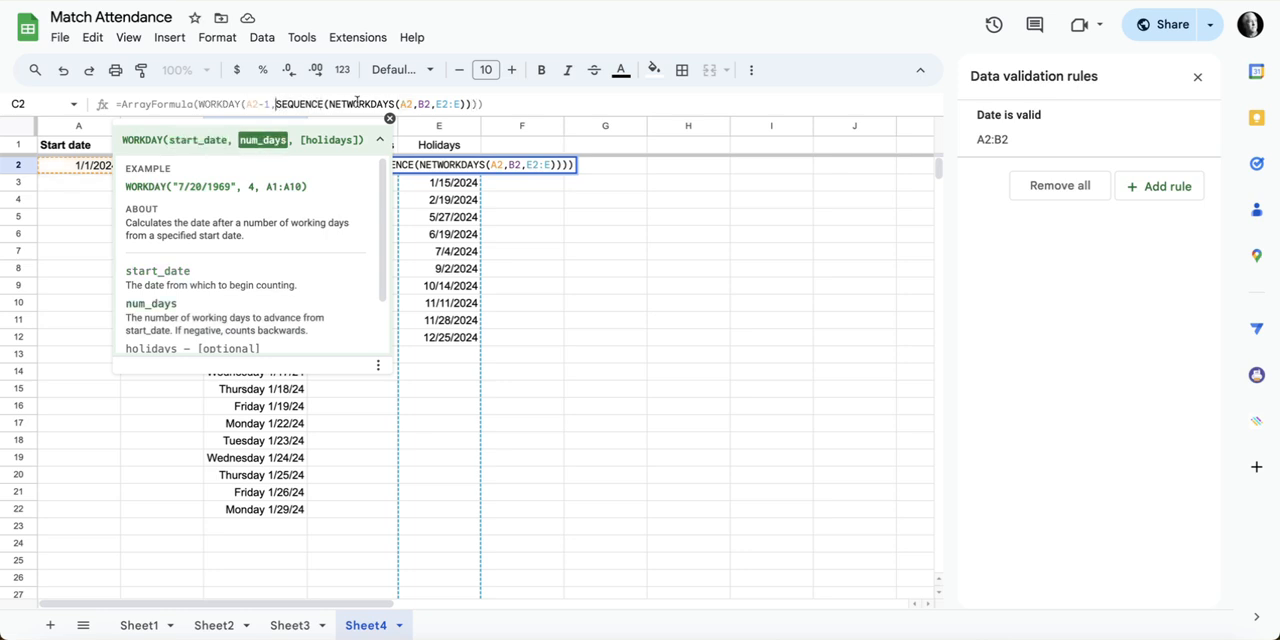
left_click(464, 104)
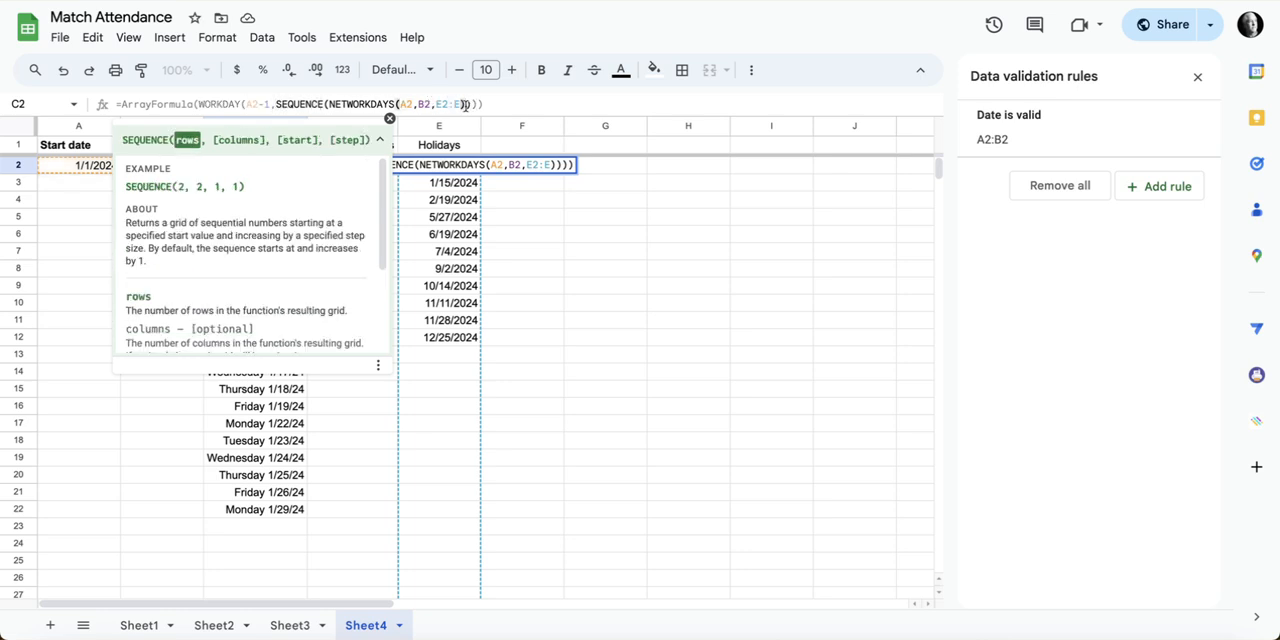
left_click(471, 104)
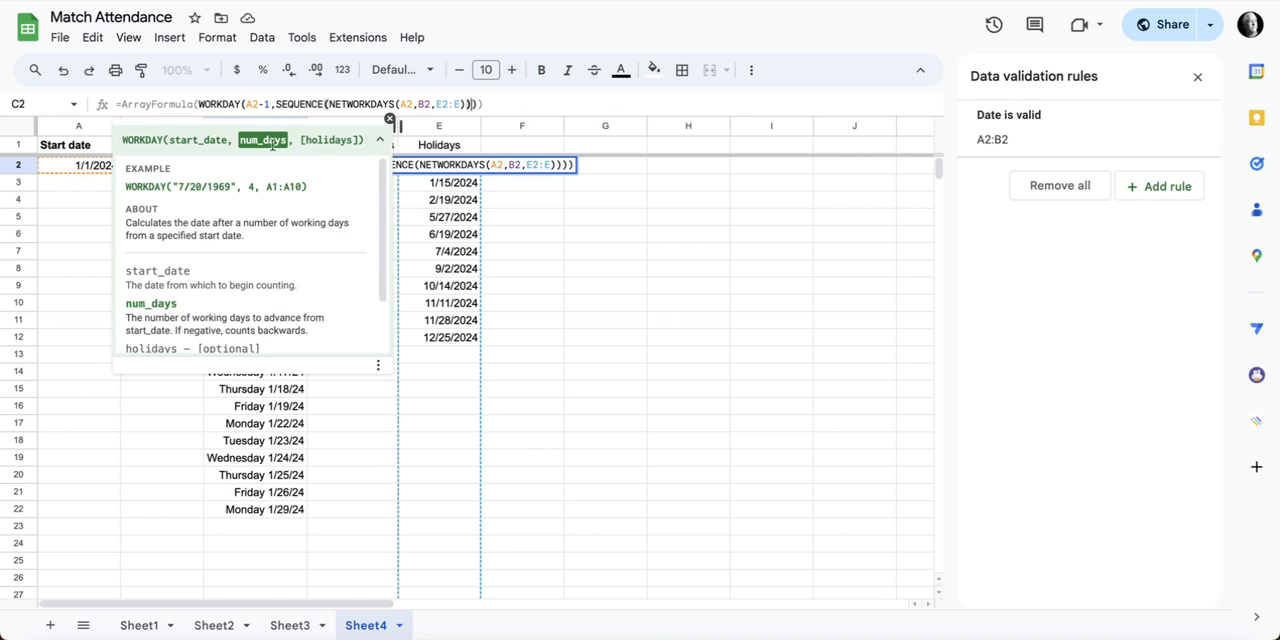
left_click(478, 104)
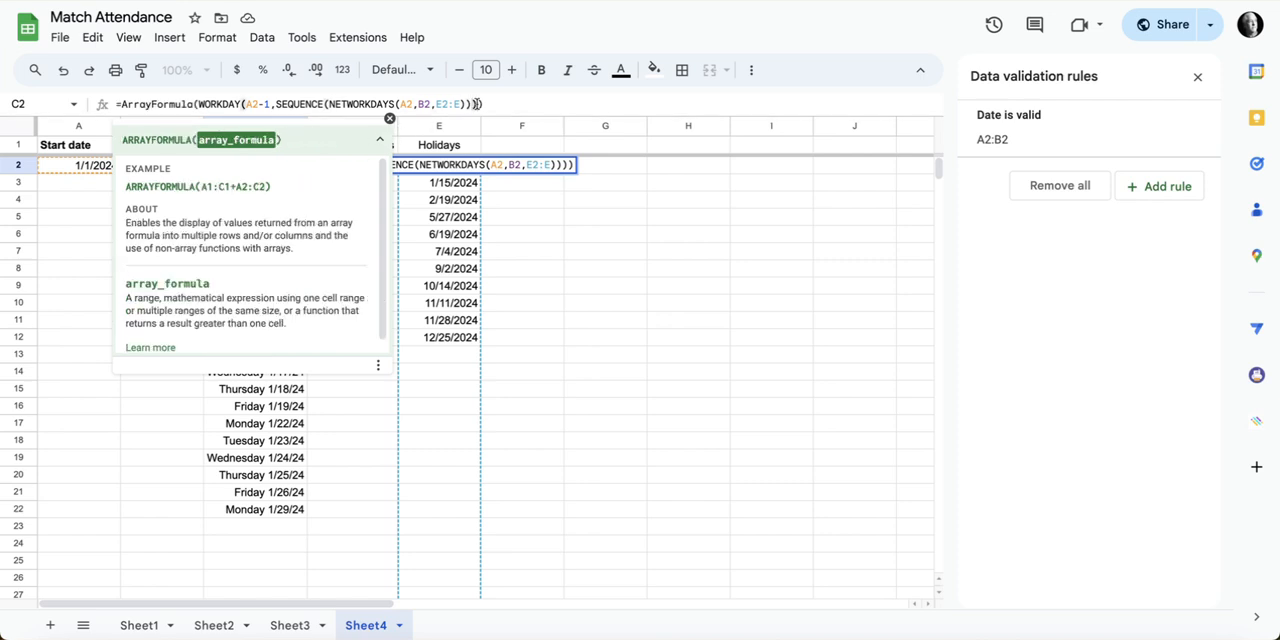
left_click(469, 104)
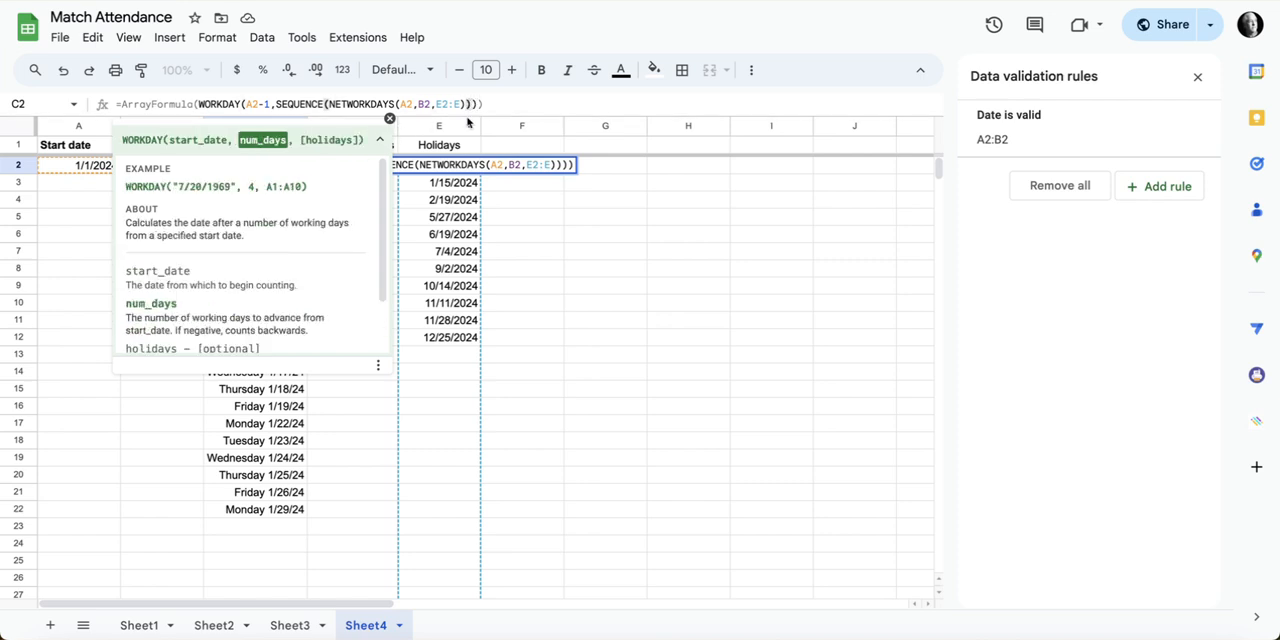
type(",")
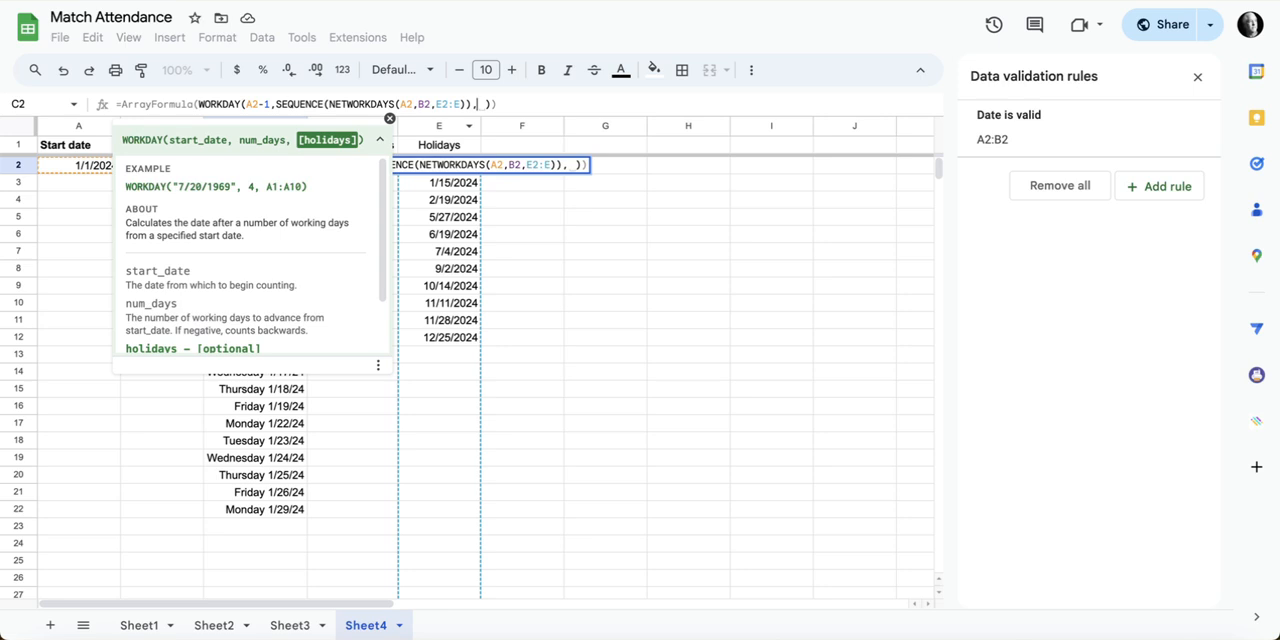
key("BackSpace")
type("E2:E")
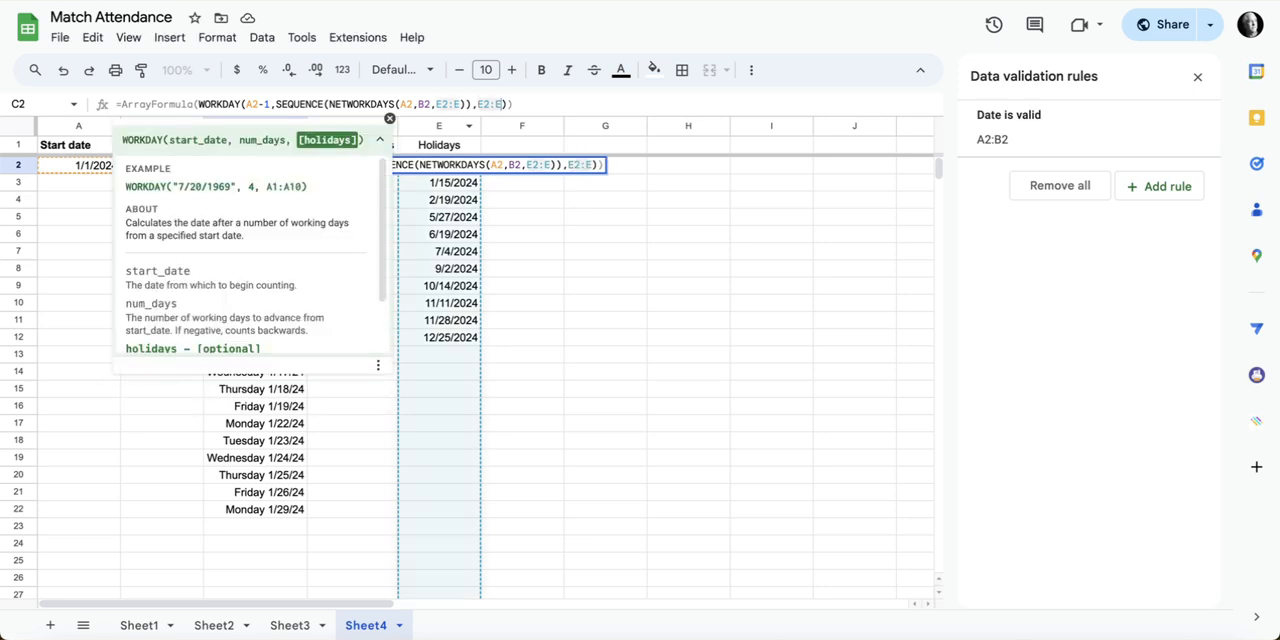
key("Return")
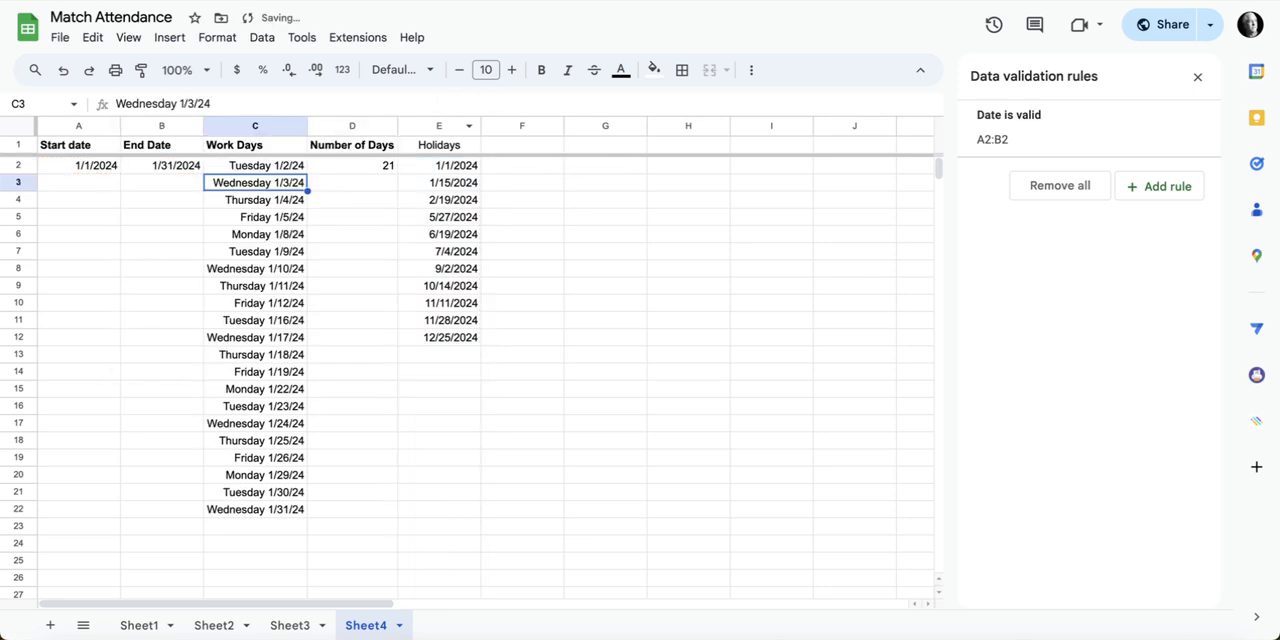
Step: Compare the January holidays in E2 and E3 with the Work Days list in column C
left_click(447, 172)
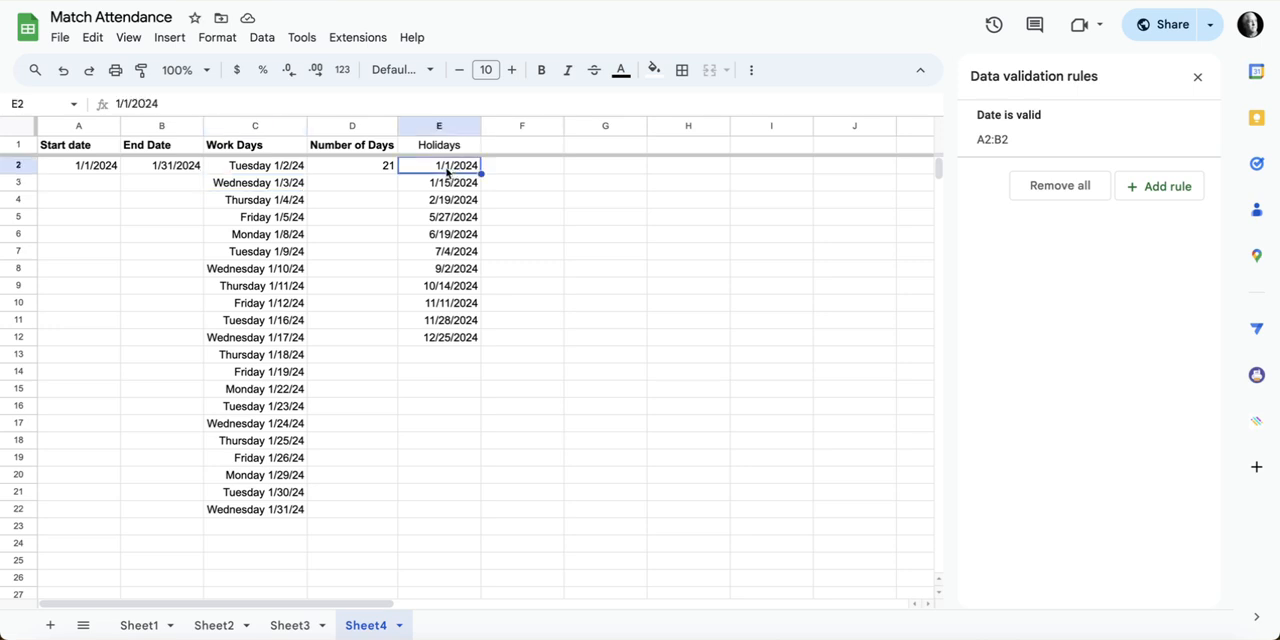
left_click(273, 172)
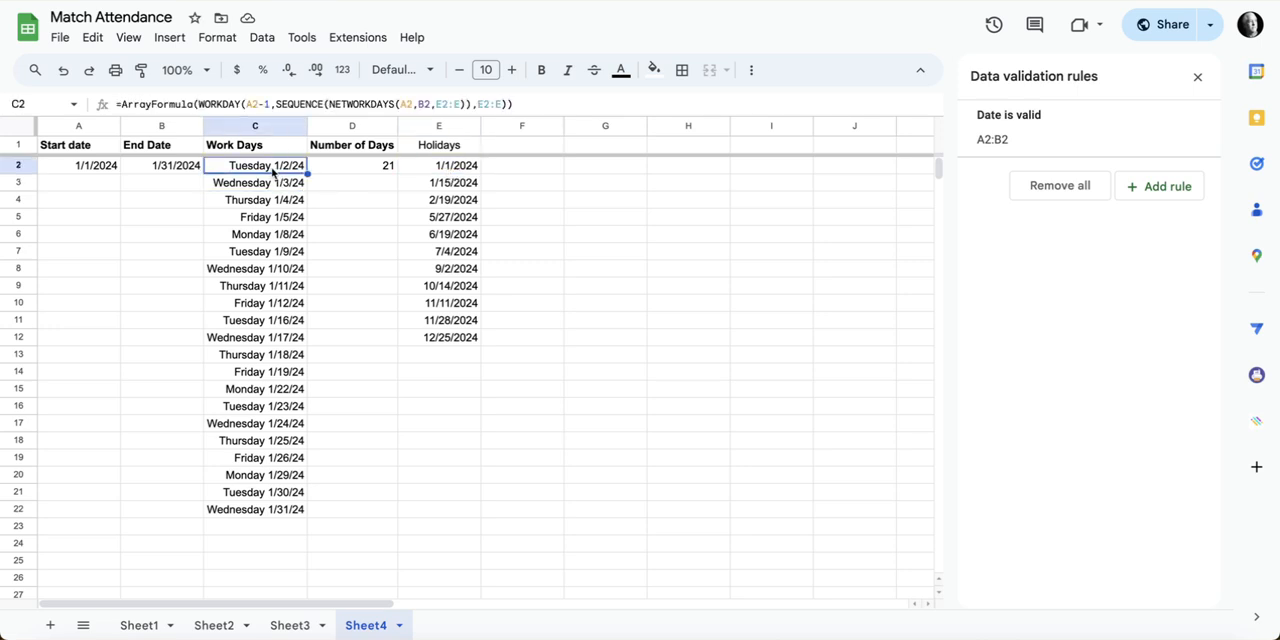
left_click(456, 186)
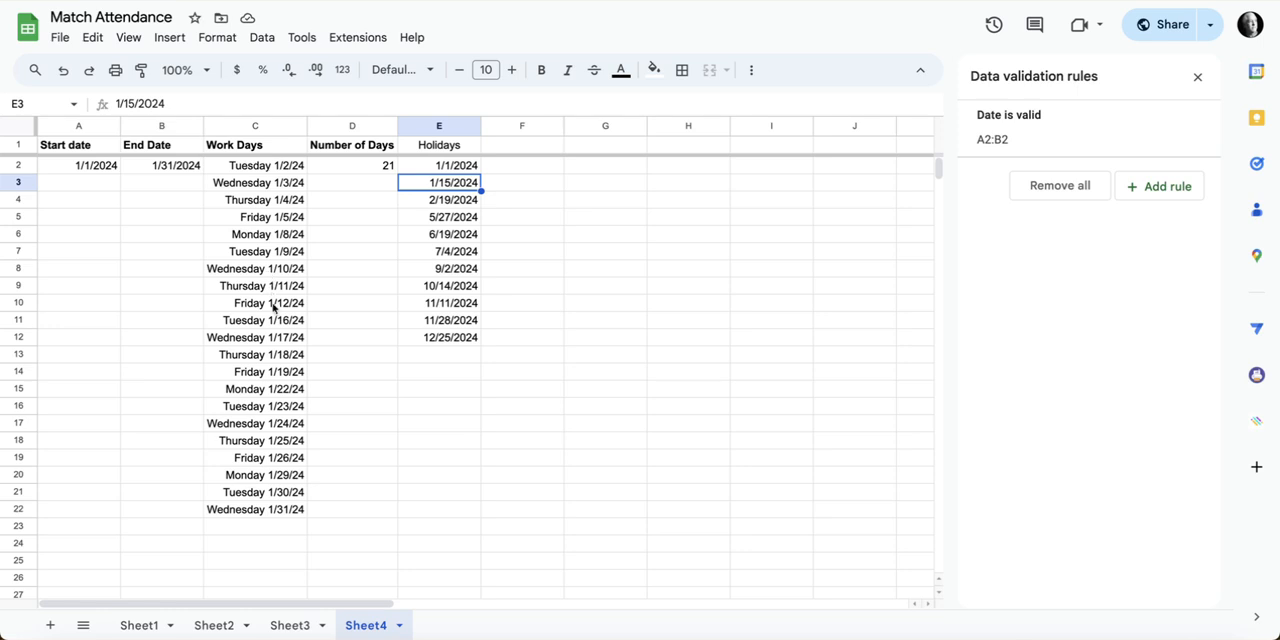
left_click(292, 168)
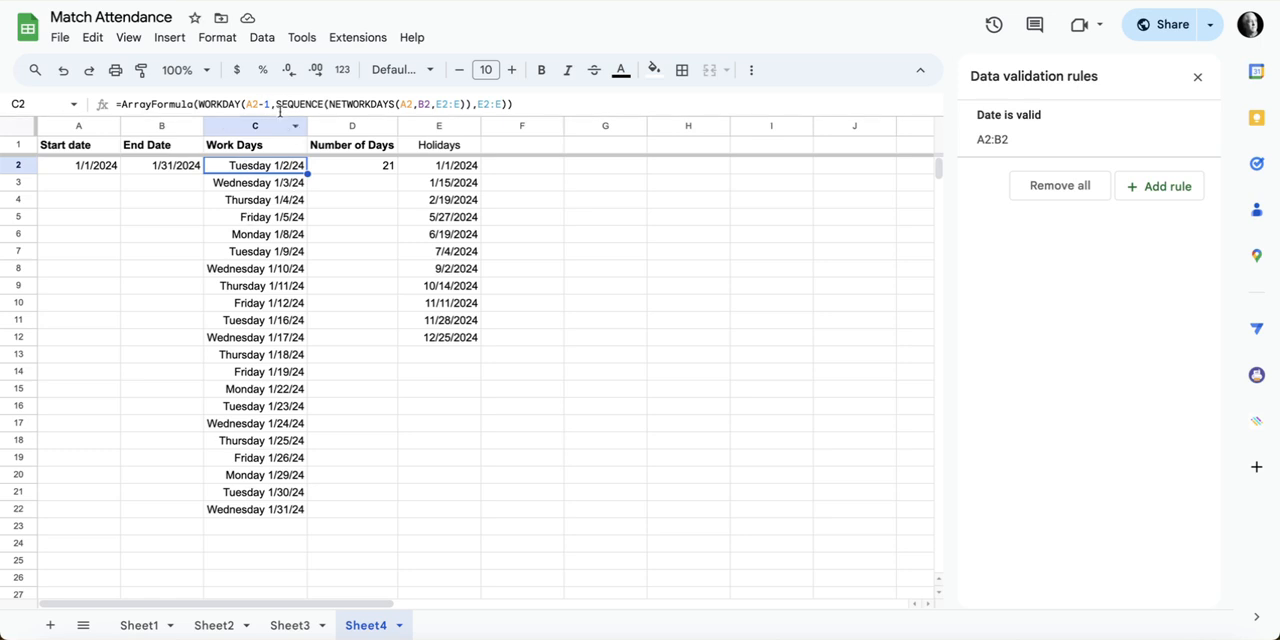
Step: Set the start date in A2 to 2/1/2024 and the end date in B2 to 2/29/2024, and check C2's formula
double_click(97, 168)
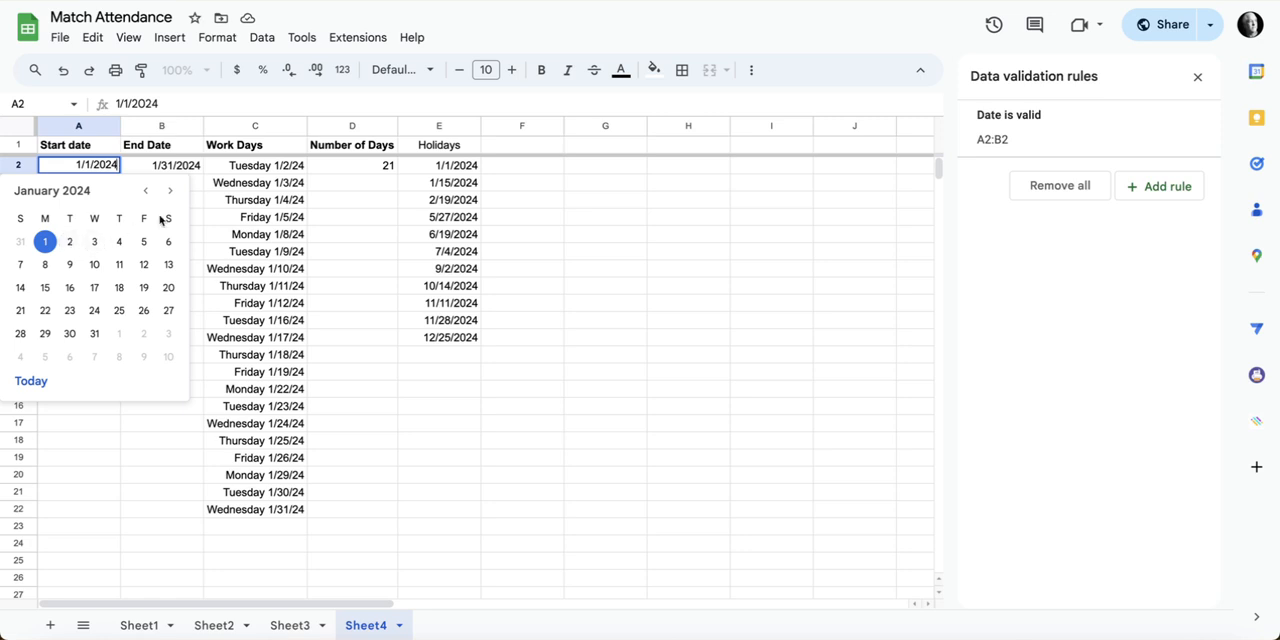
left_click(119, 336)
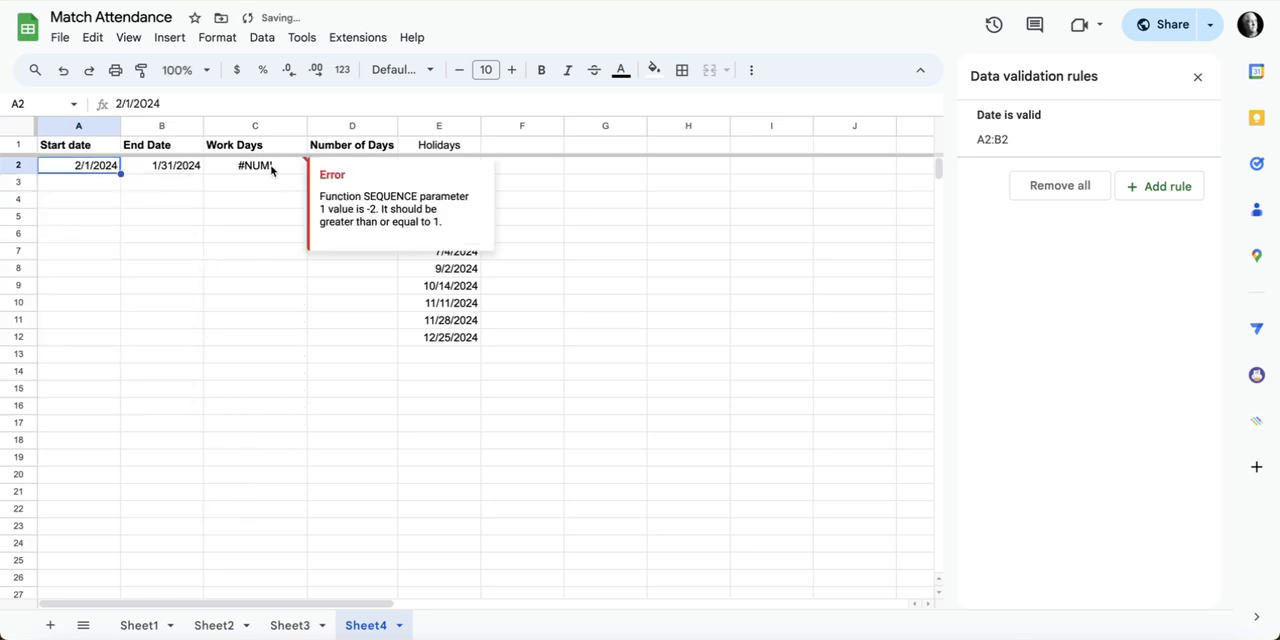
double_click(184, 165)
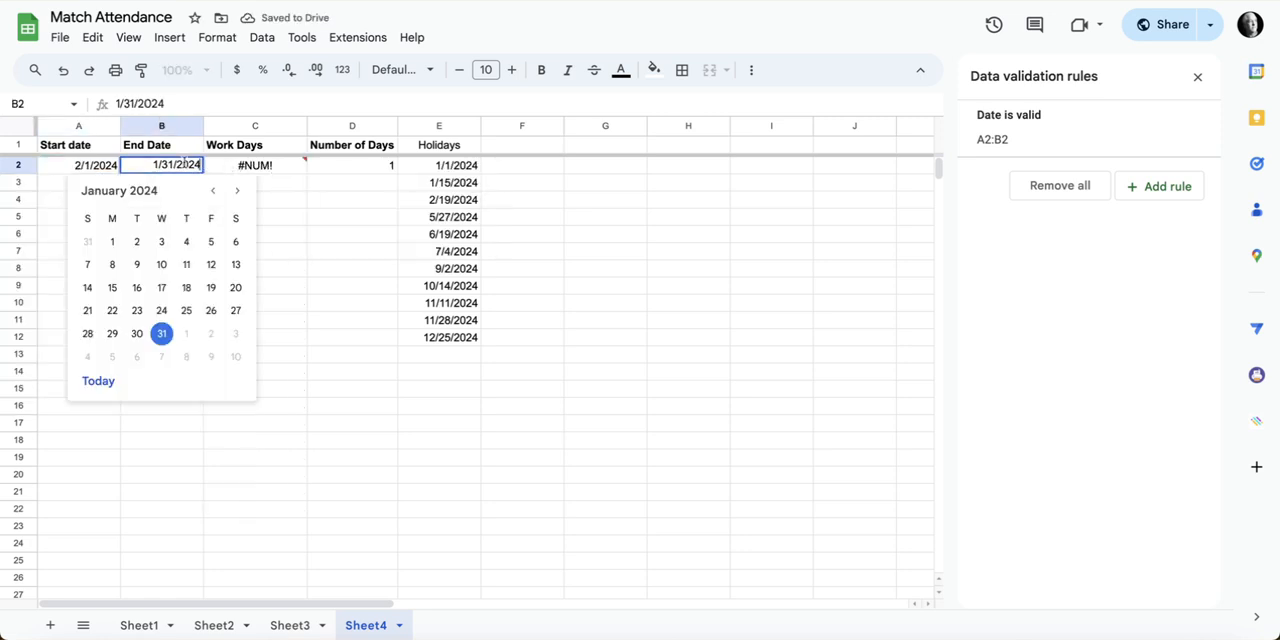
left_click(237, 190)
left_click(186, 334)
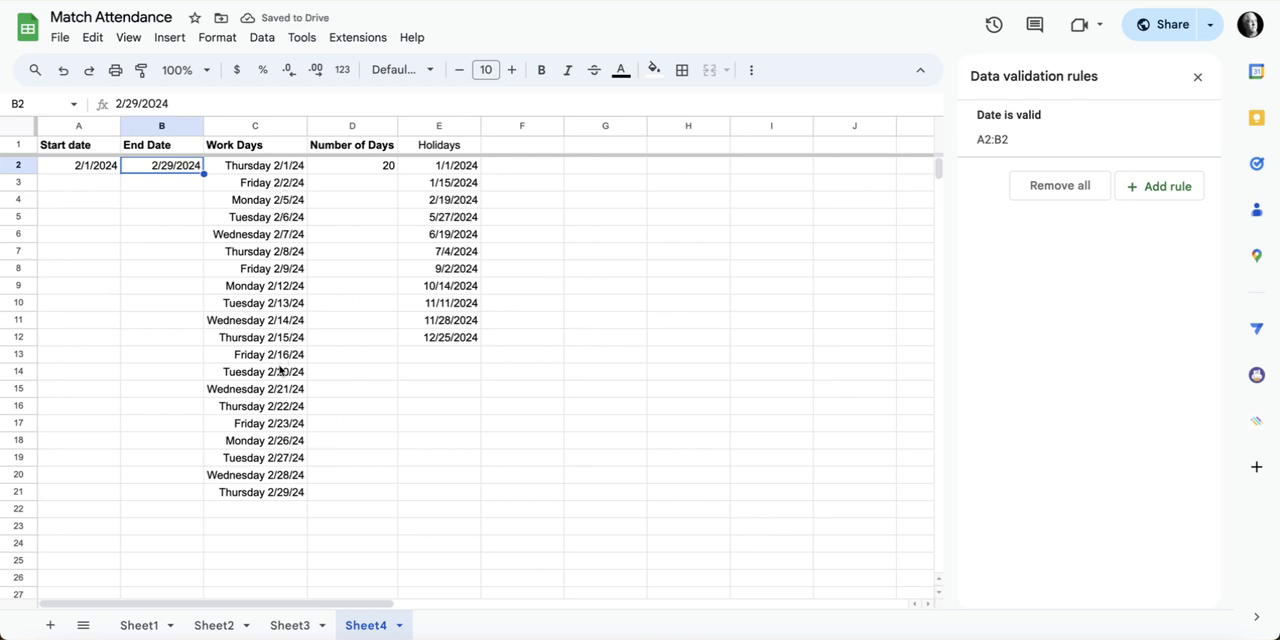
left_click(253, 167)
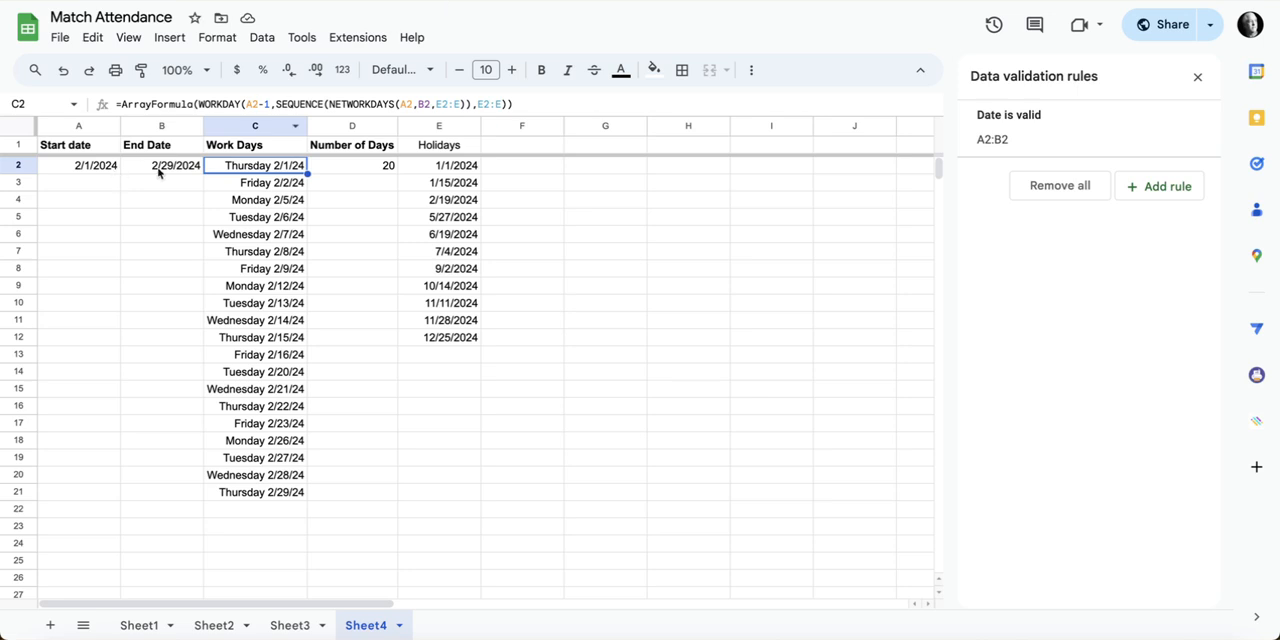
Step: Set the start date in A2 to 3/1/2024, past the end date, and check the result in C2
double_click(95, 171)
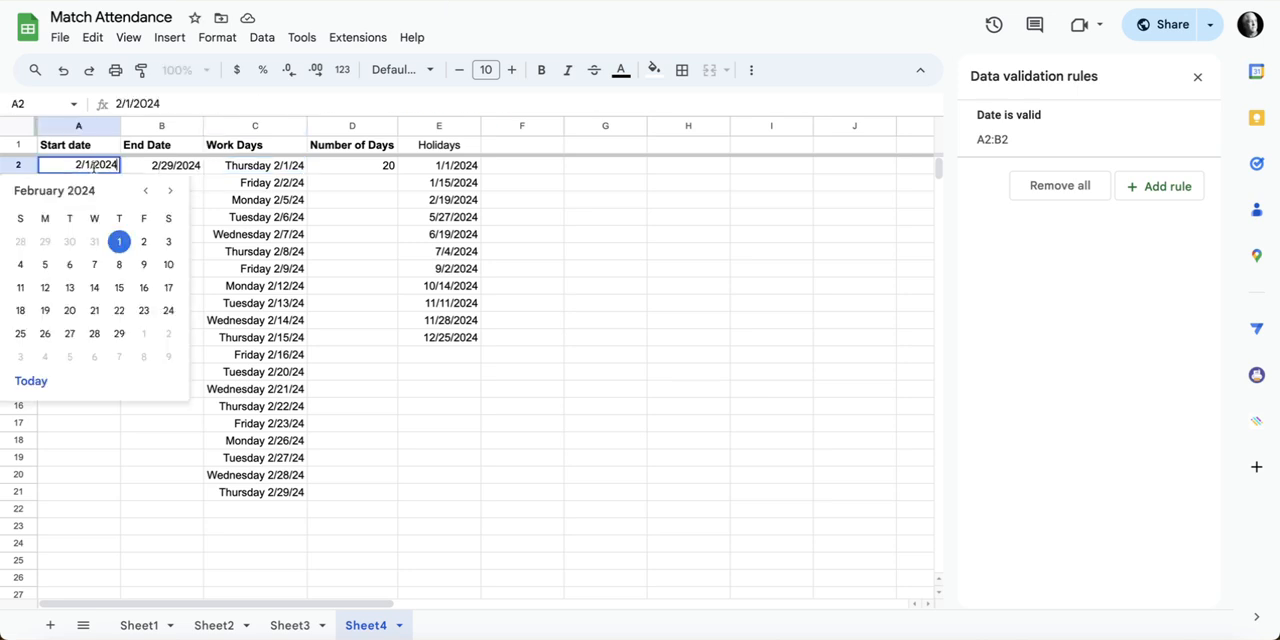
left_click(146, 338)
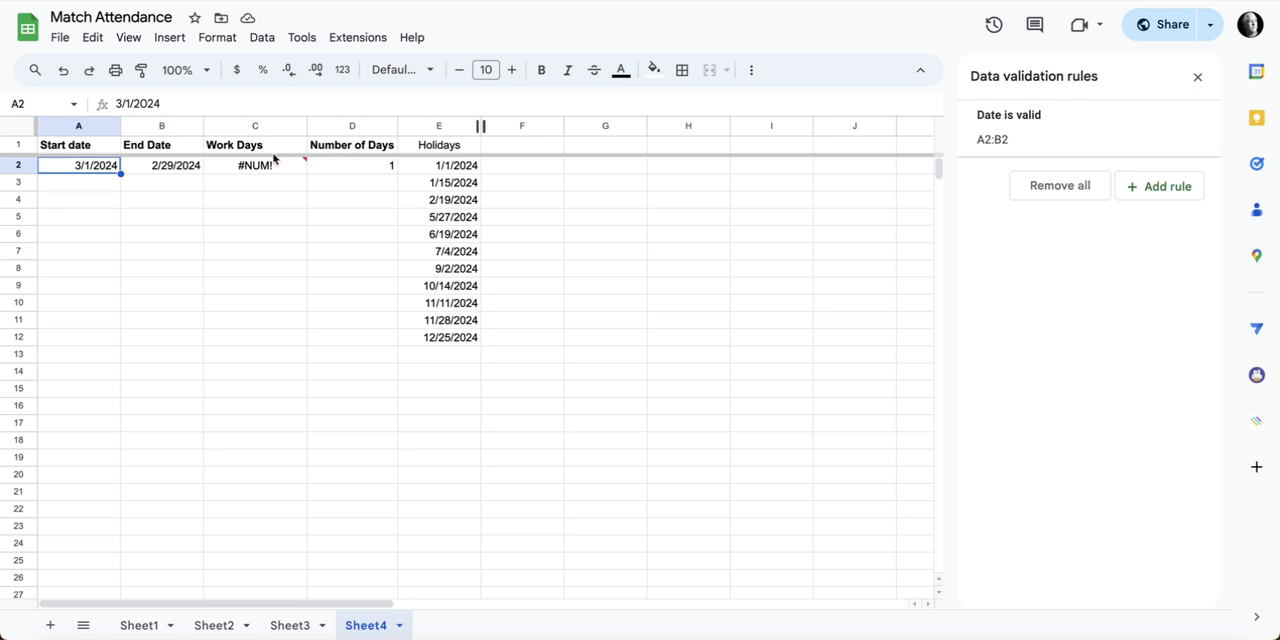
left_click(265, 170)
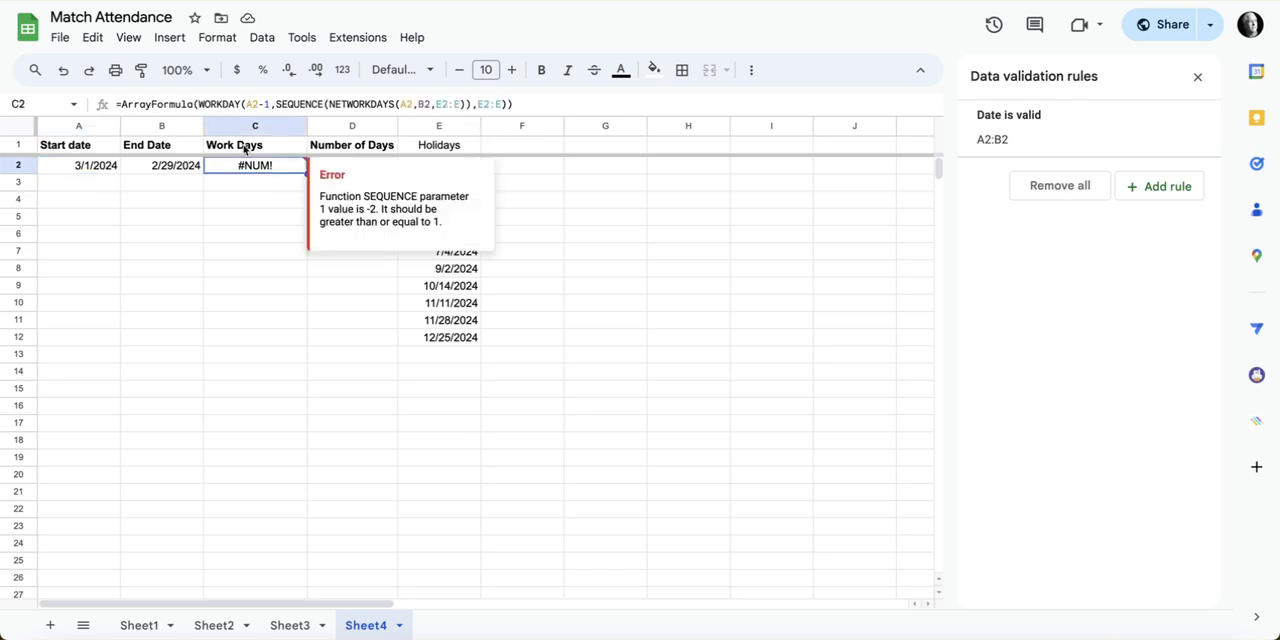
Step: Wrap WORKDAY in C2's formula in an IF with condition A2>B2 and the pasted message "Be sure End Date is After Start Date" as value if true
left_click(198, 104)
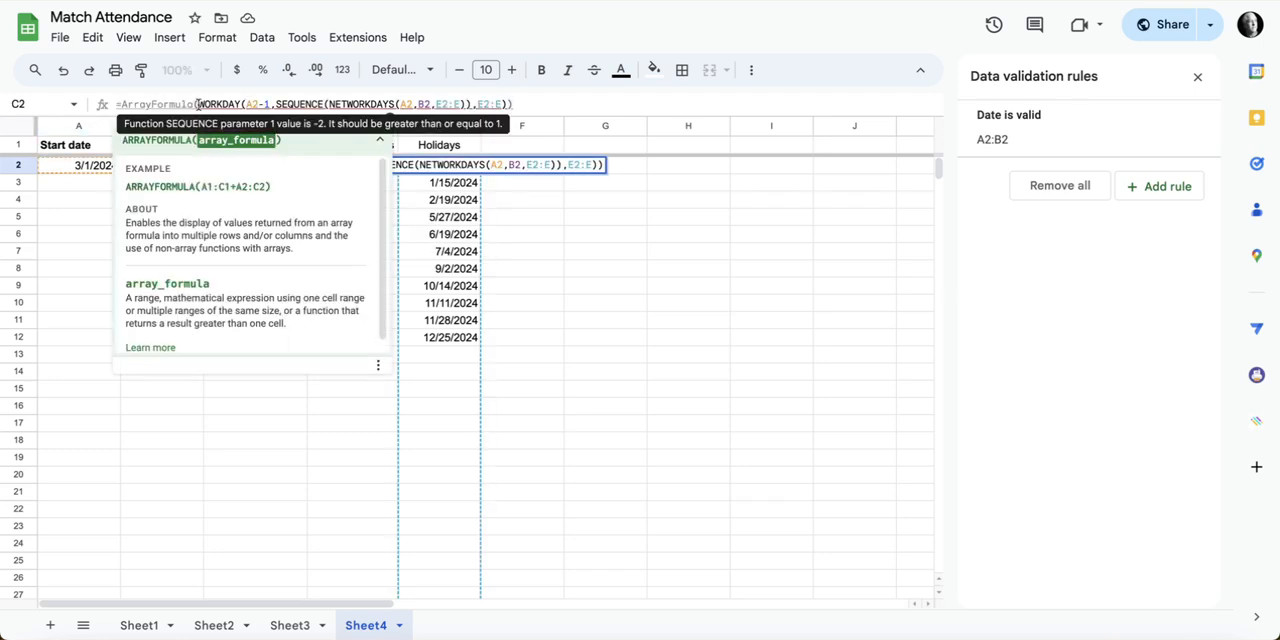
type("\"Be sure End Date is After Start Date\",")
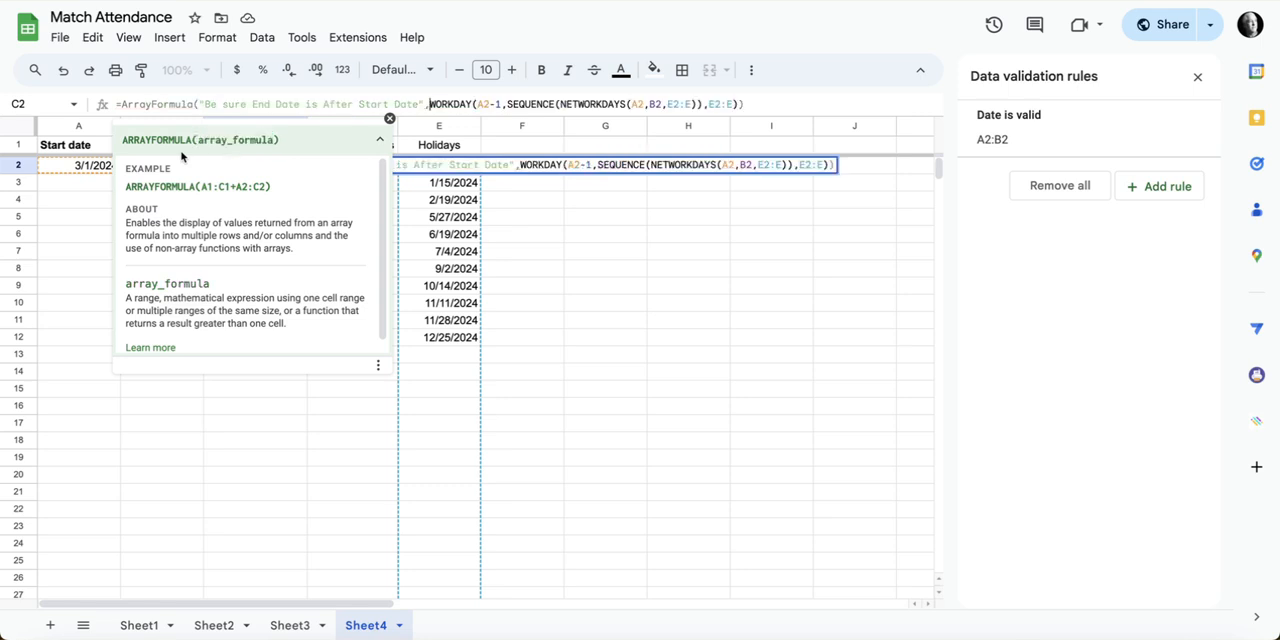
left_click(198, 104)
type("IF(")
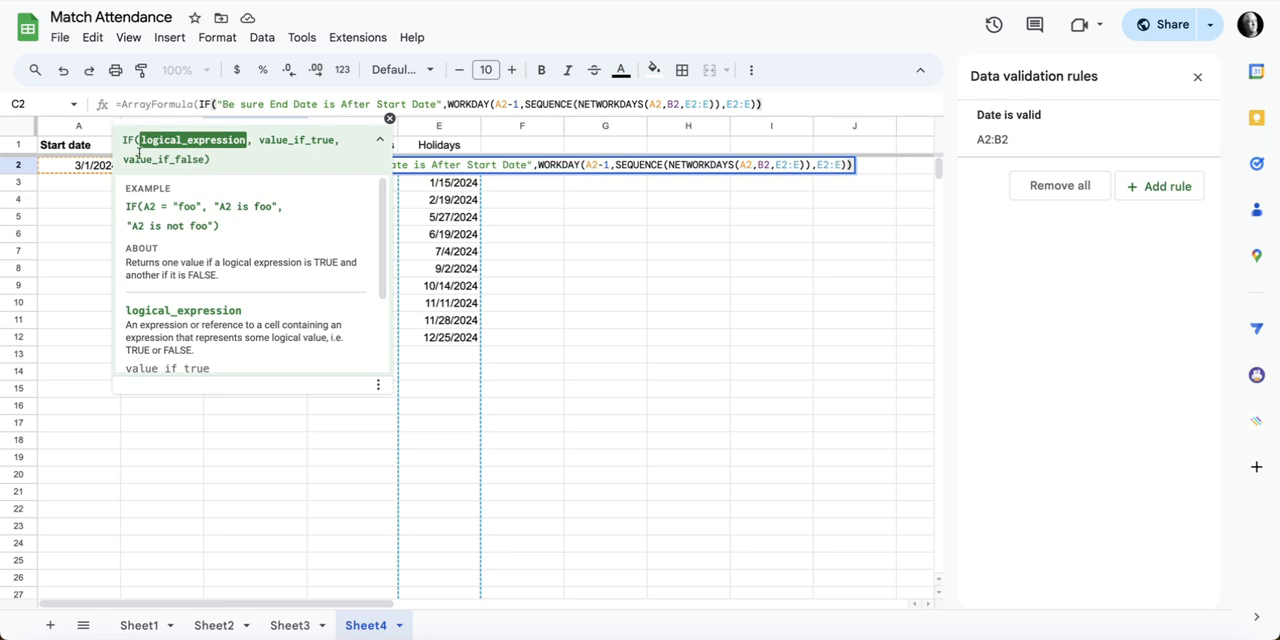
left_click(88, 169)
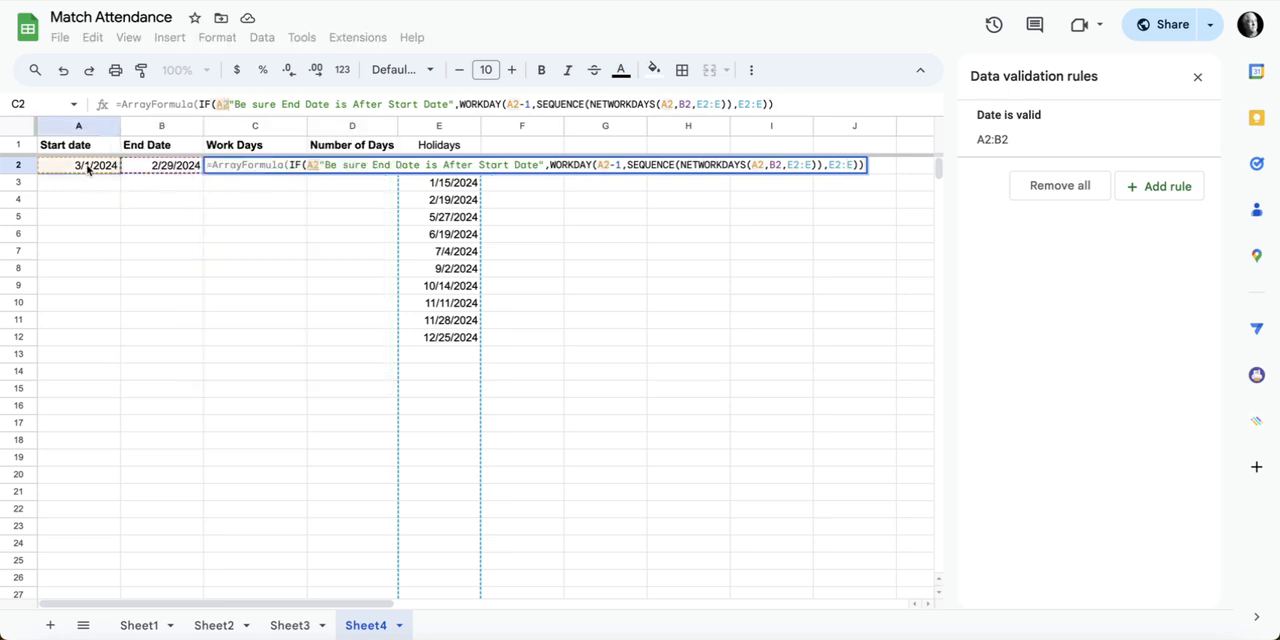
type(">B2")
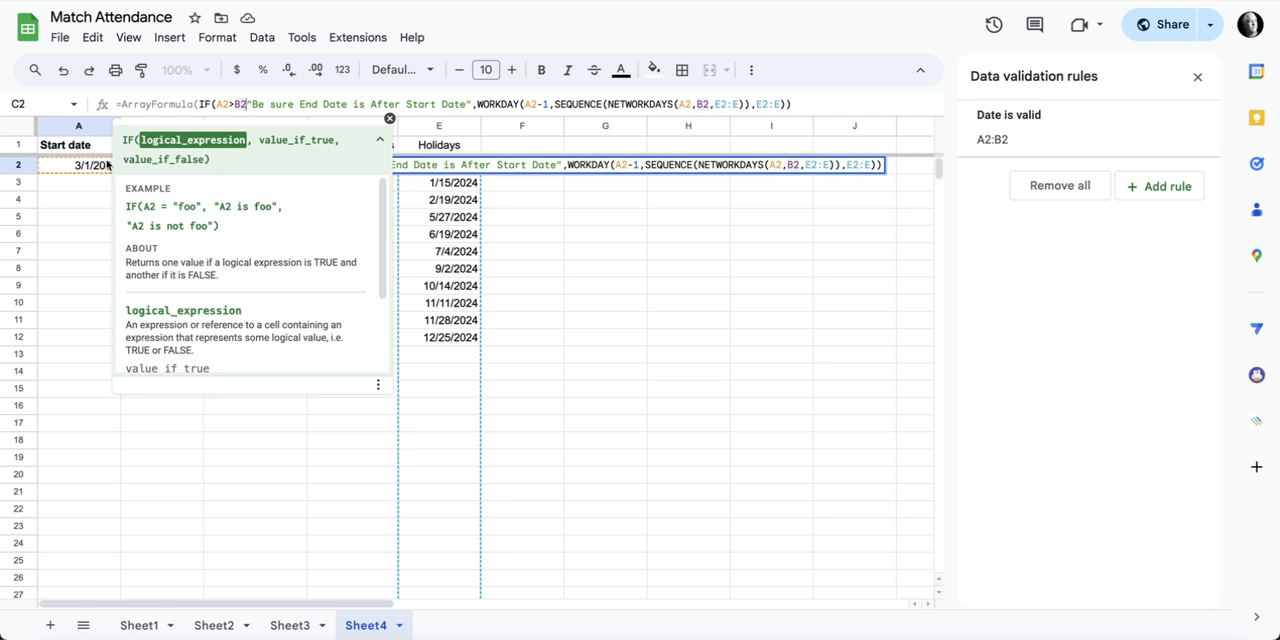
type(",")
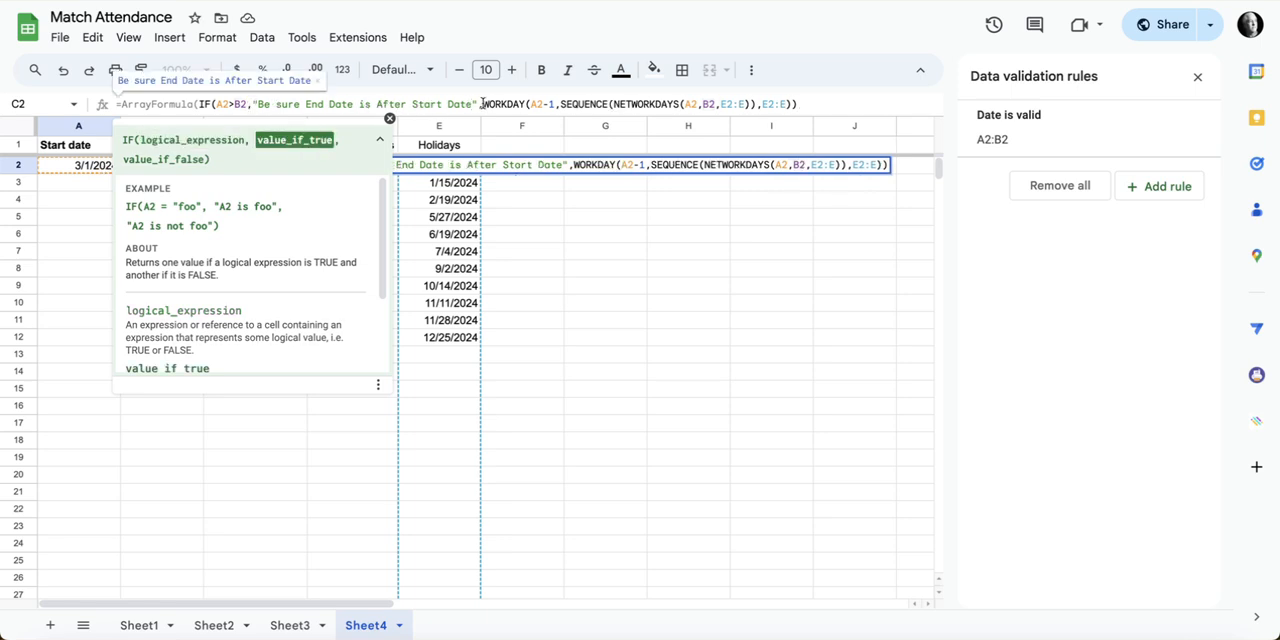
left_click(806, 104)
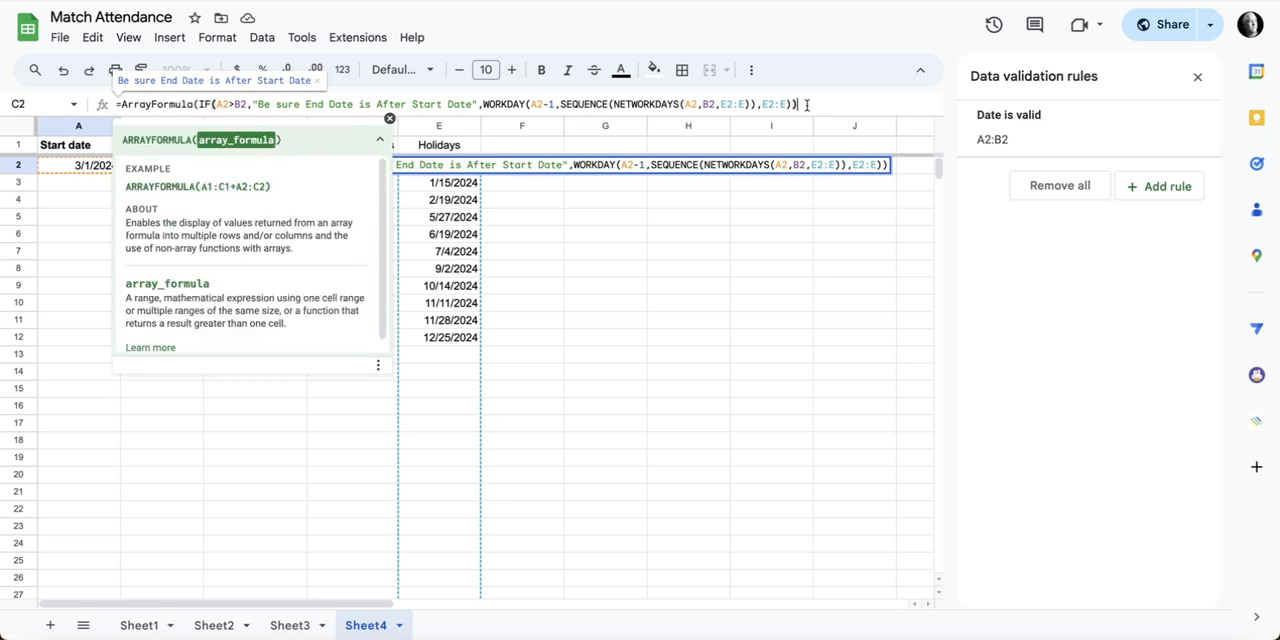
type(")")
key("Return")
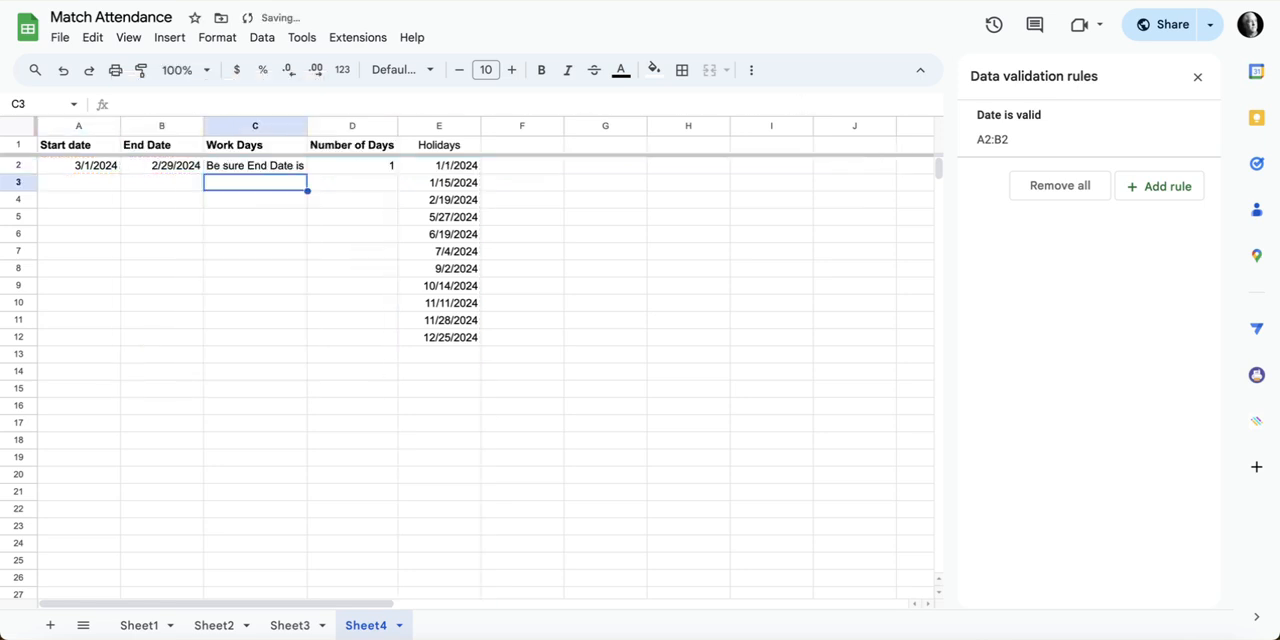
Step: Align cell C2 vertically to the middle and turn on text wrapping for it
left_click(258, 168)
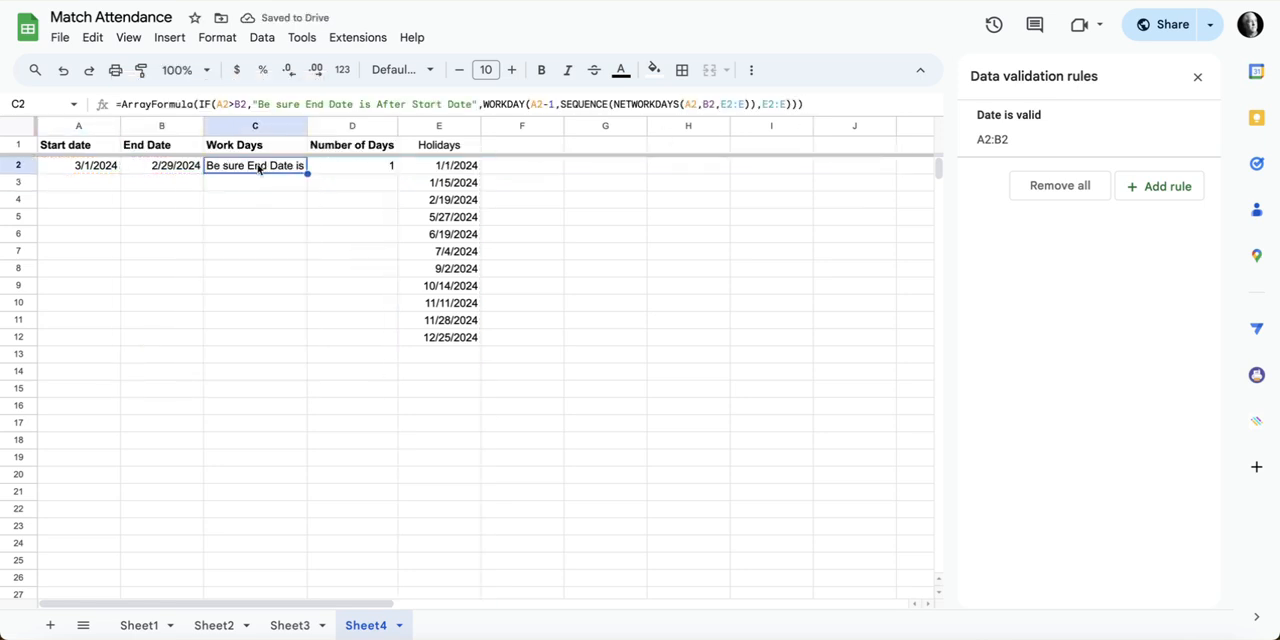
left_click(751, 69)
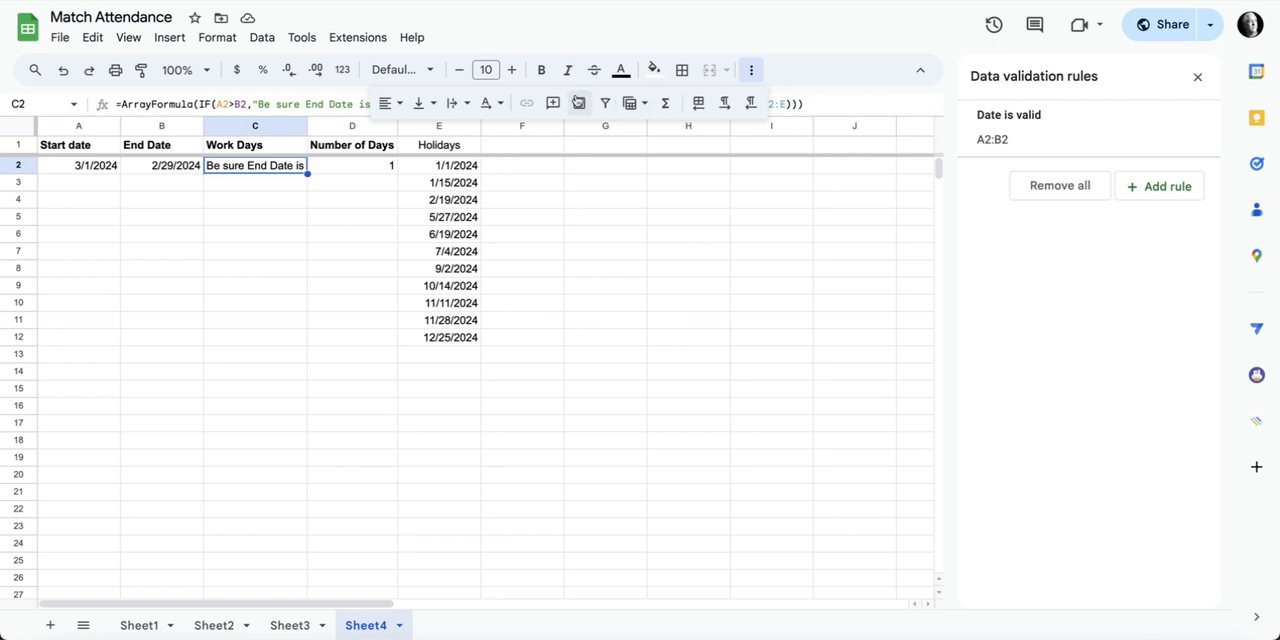
left_click(420, 103)
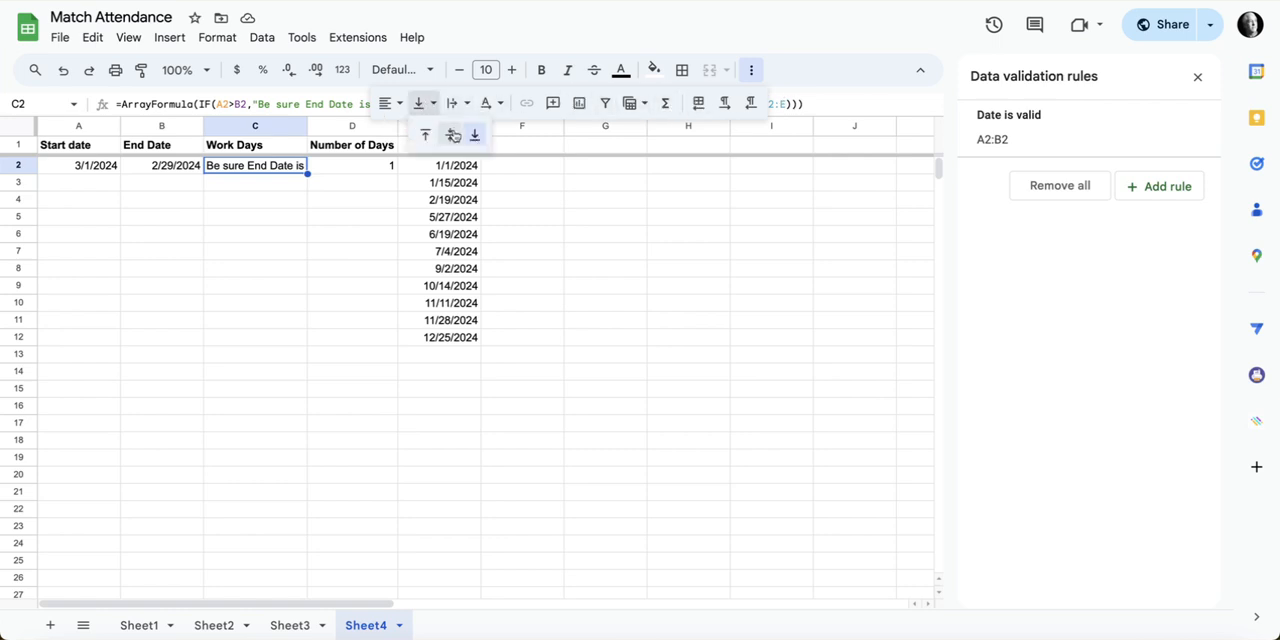
left_click(453, 135)
left_click(452, 103)
left_click(486, 137)
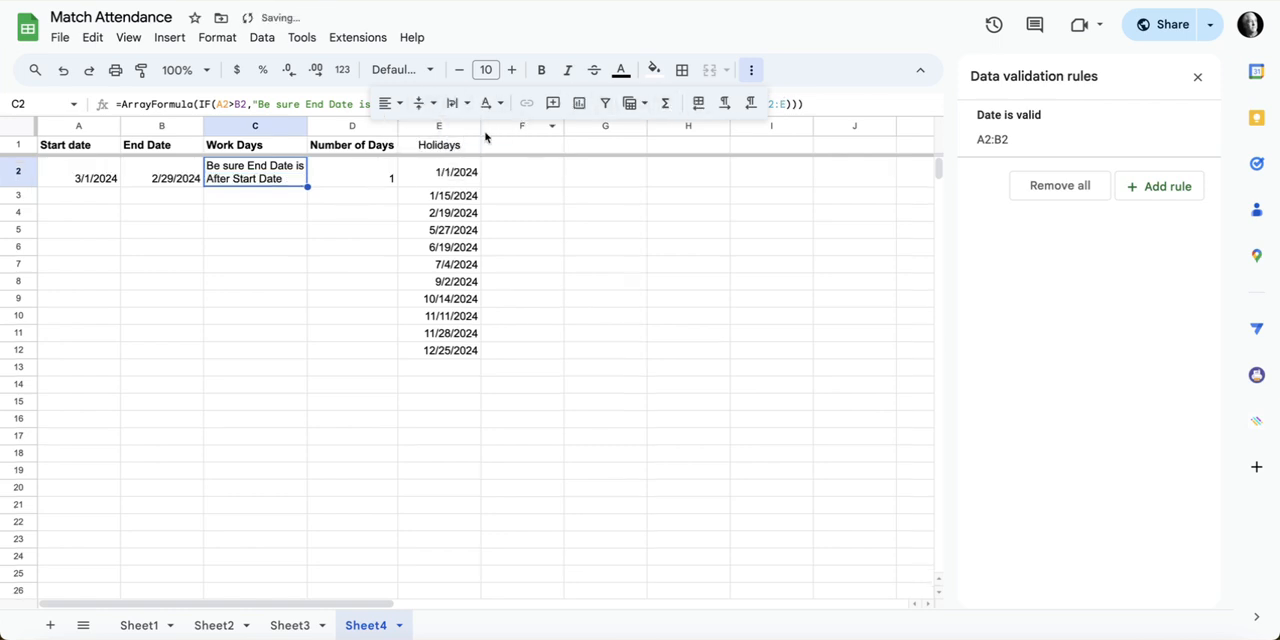
Step: Test the IF formula by changing the start date in A2 to 2/1/2024 and returning it to 3/1/2024
left_click(96, 178)
double_click(96, 178)
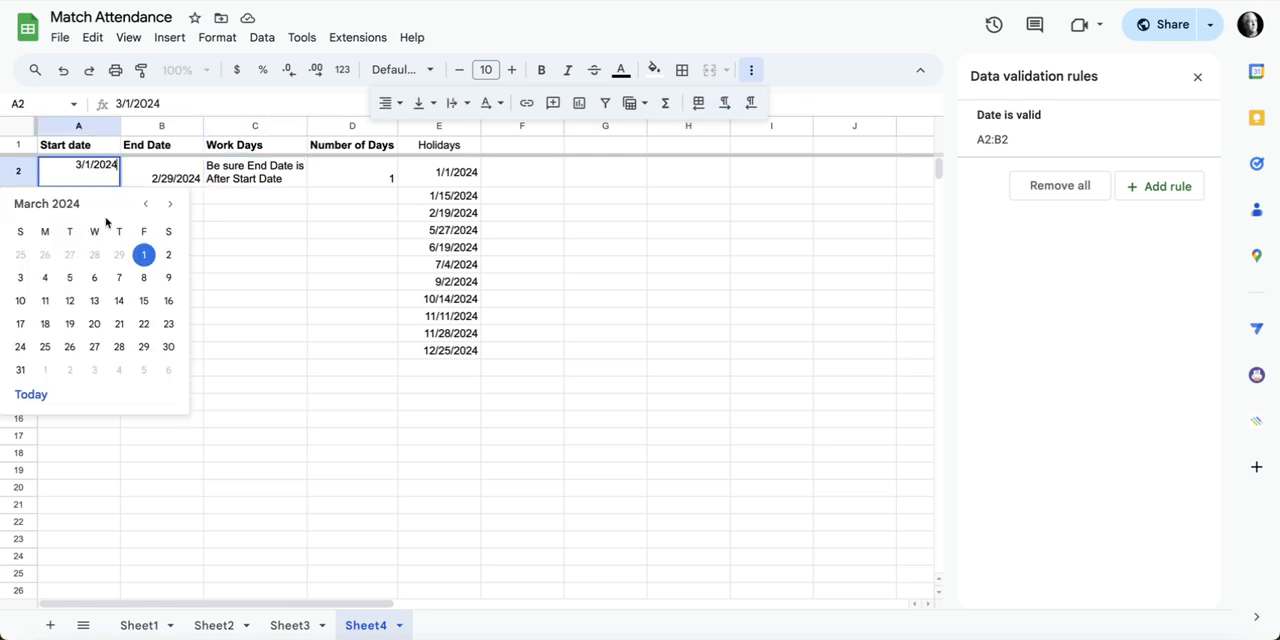
left_click(145, 203)
left_click(119, 254)
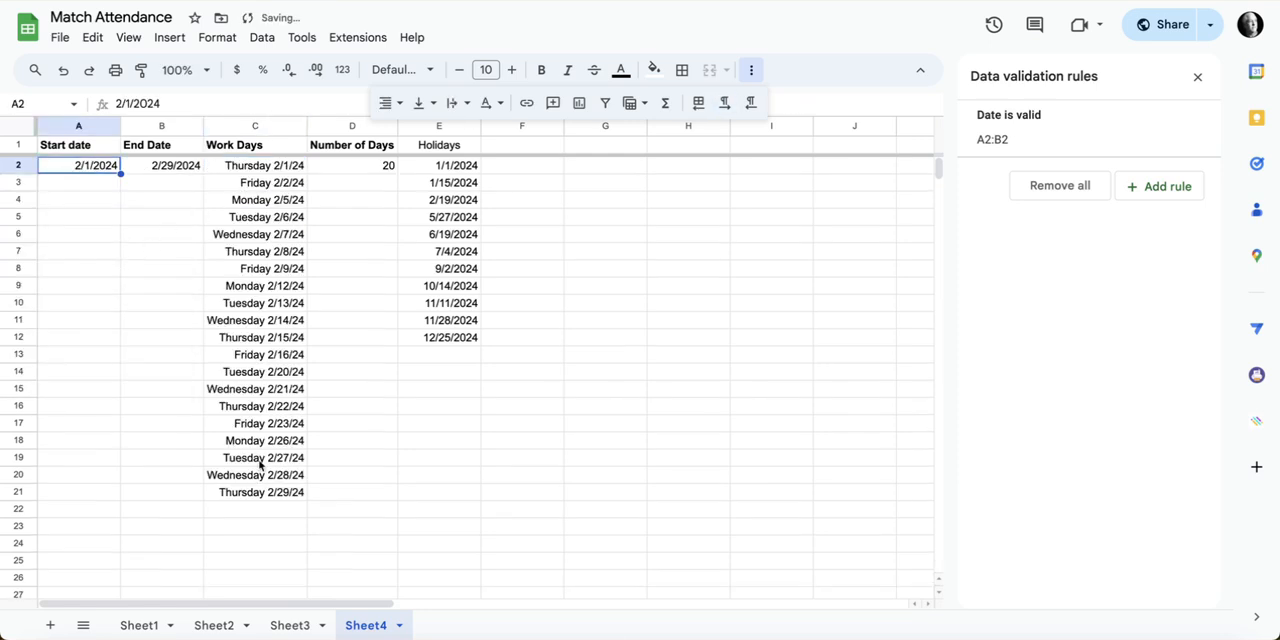
double_click(114, 169)
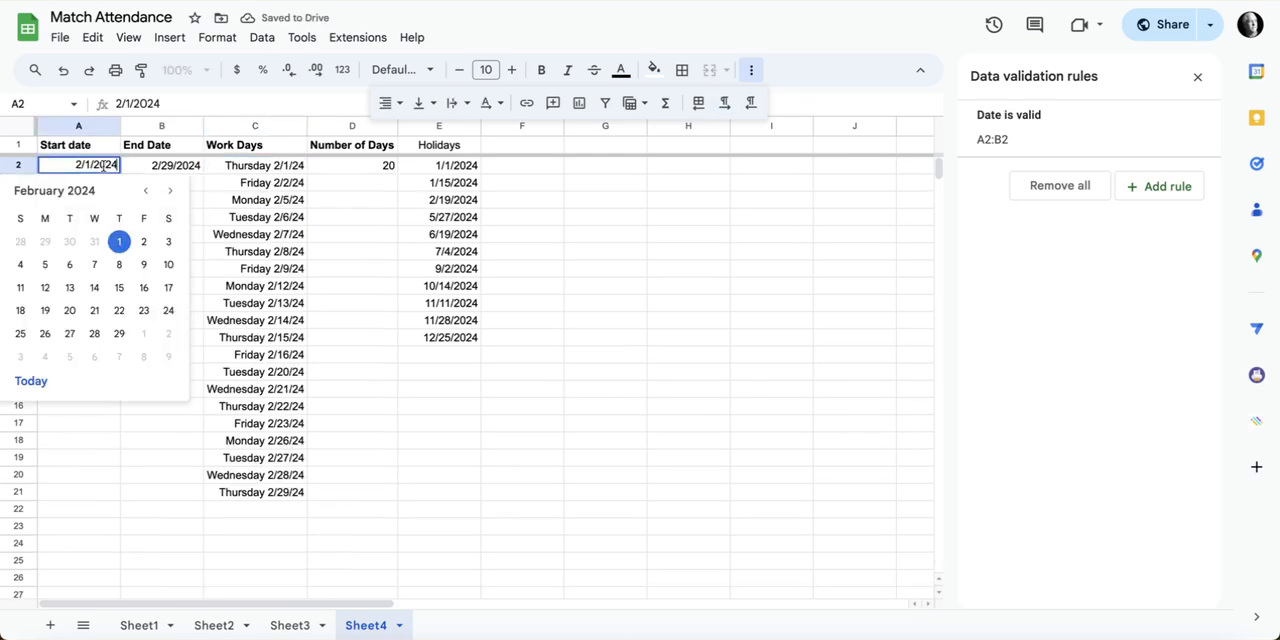
left_click(143, 340)
left_click(174, 174)
double_click(176, 172)
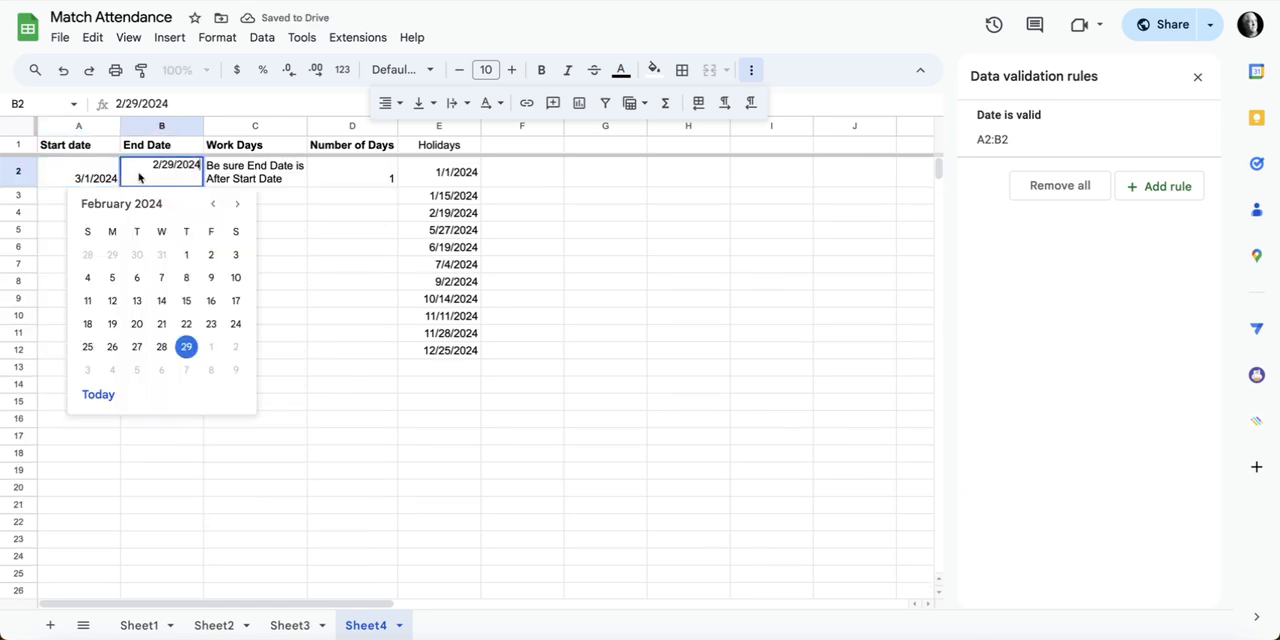
left_click(107, 178)
Step: Copy the message "Be sure End Date is After Start Date" from C2's formula and close the data validation rules
left_click(260, 180)
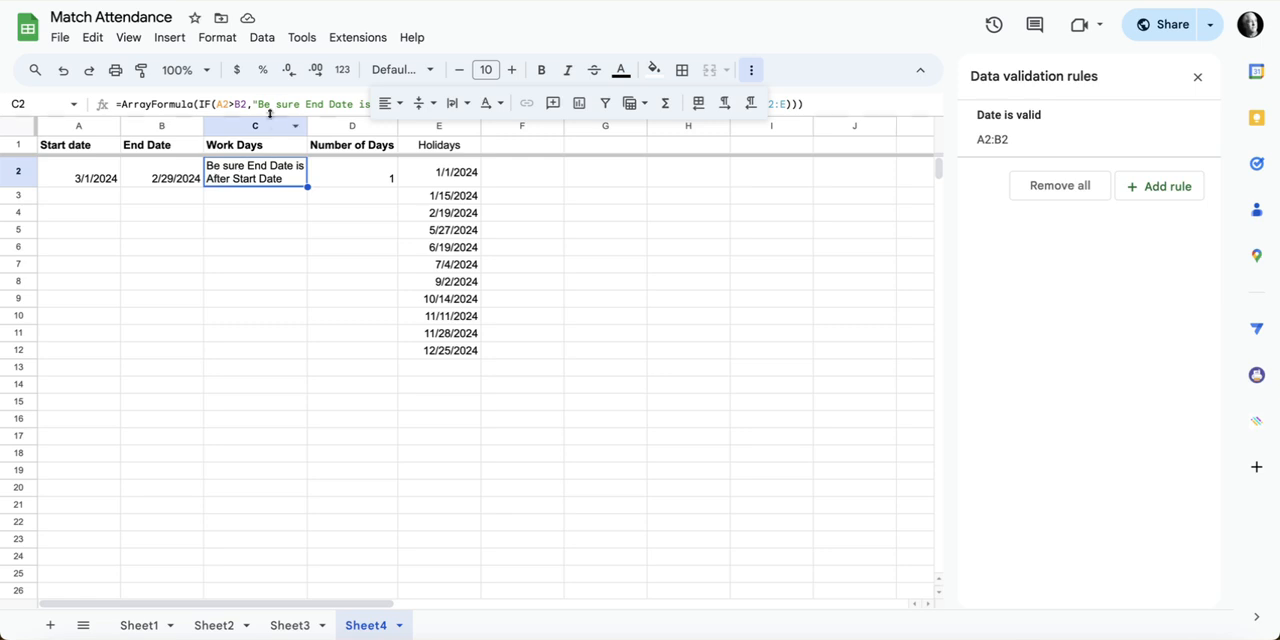
left_click_drag(258, 104, 380, 112)
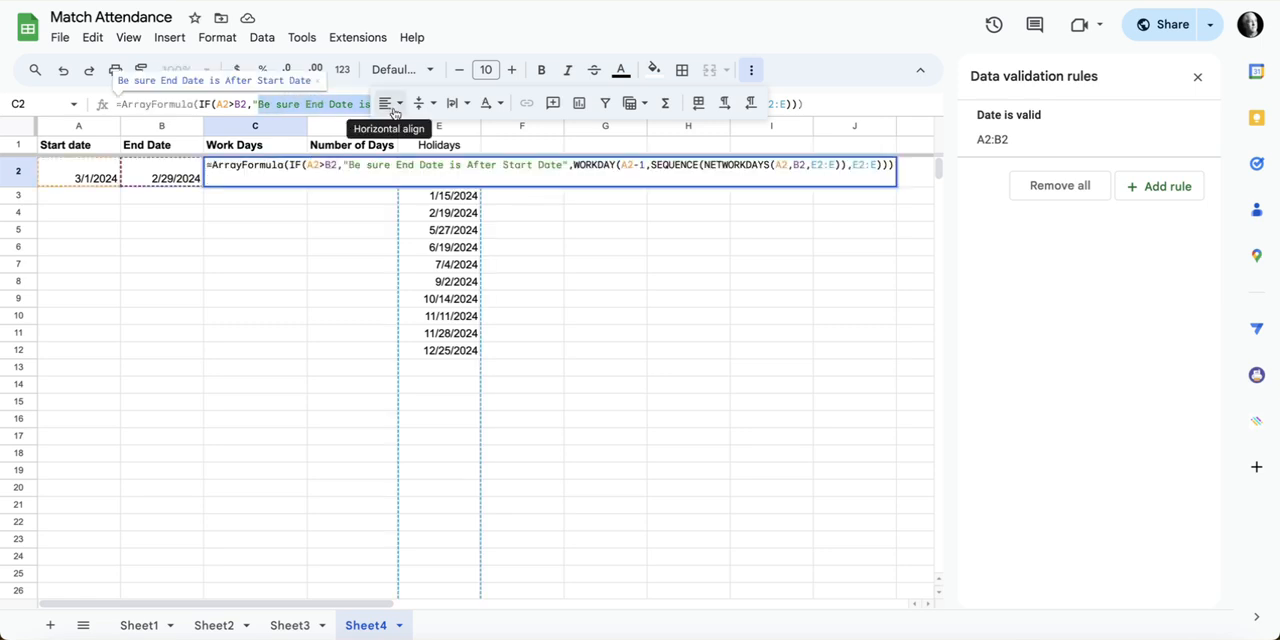
left_click(1197, 76)
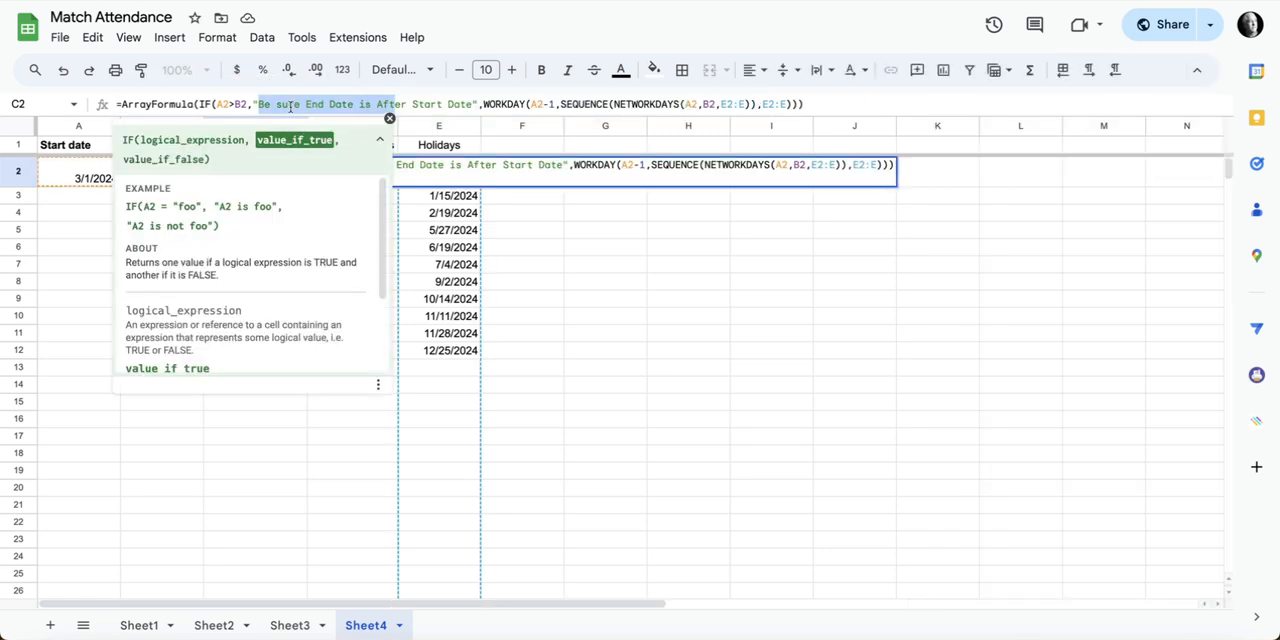
left_click(290, 104)
left_click_drag(258, 104, 466, 106)
key("ctrl+c")
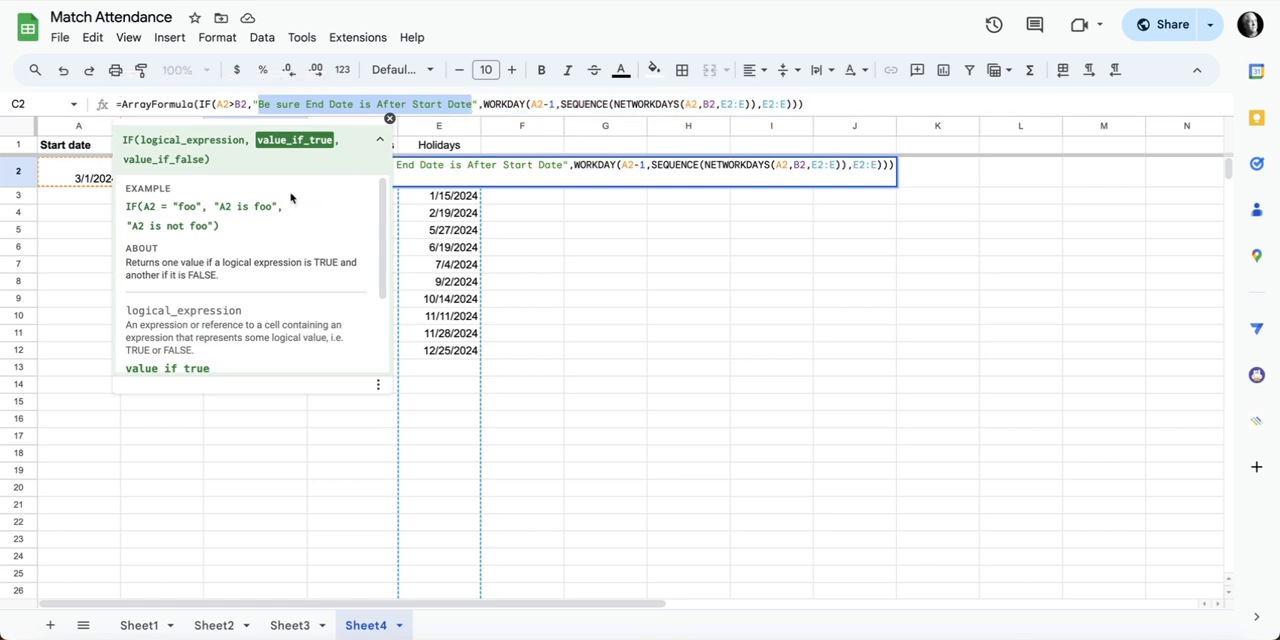
left_click(600, 251)
Step: Create a conditional format rule for C2 that applies when the text is exactly "Be sure End Date is After Start Date"
left_click(262, 176)
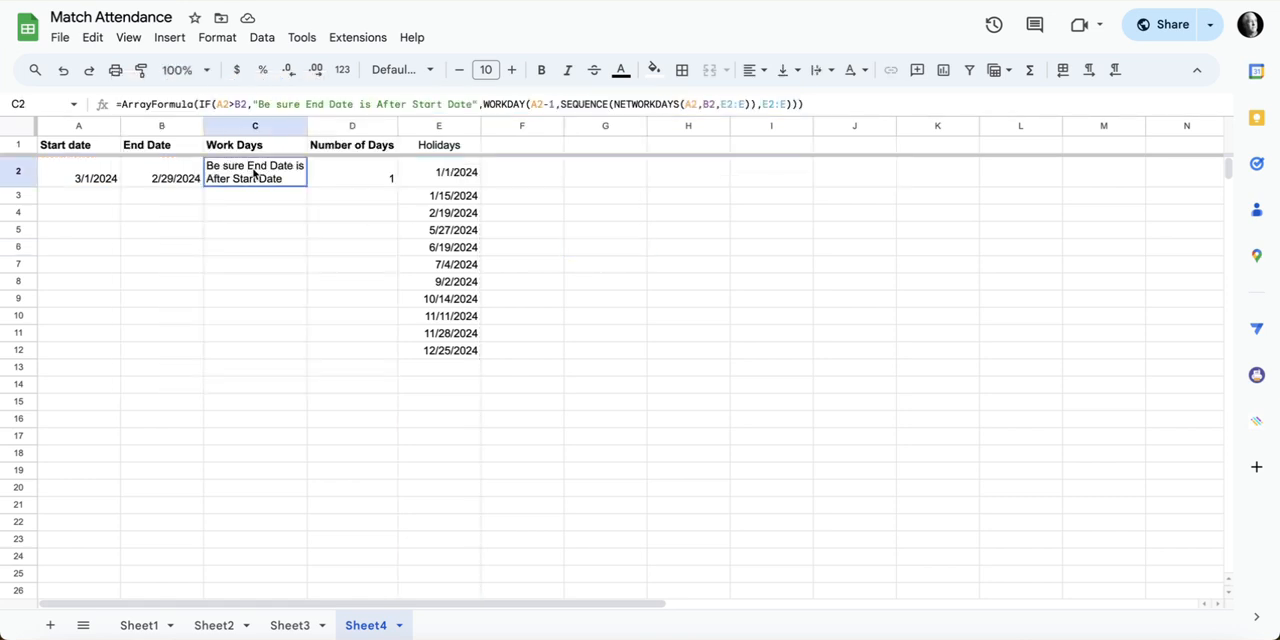
left_click(217, 38)
left_click(317, 385)
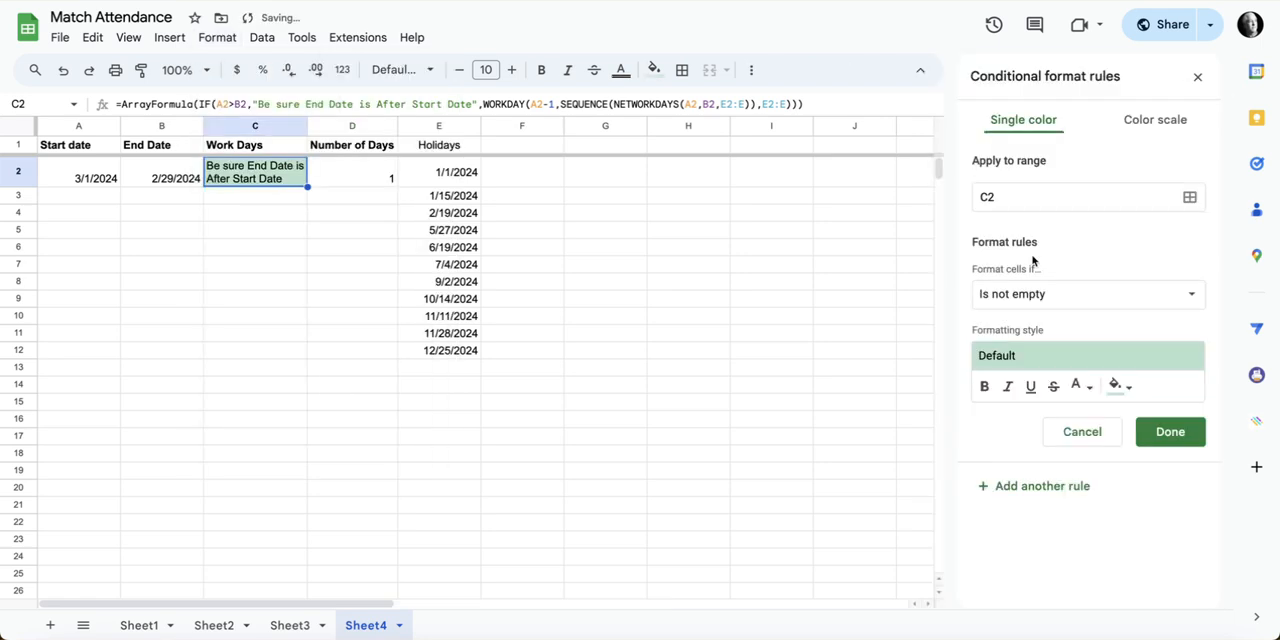
left_click(1071, 297)
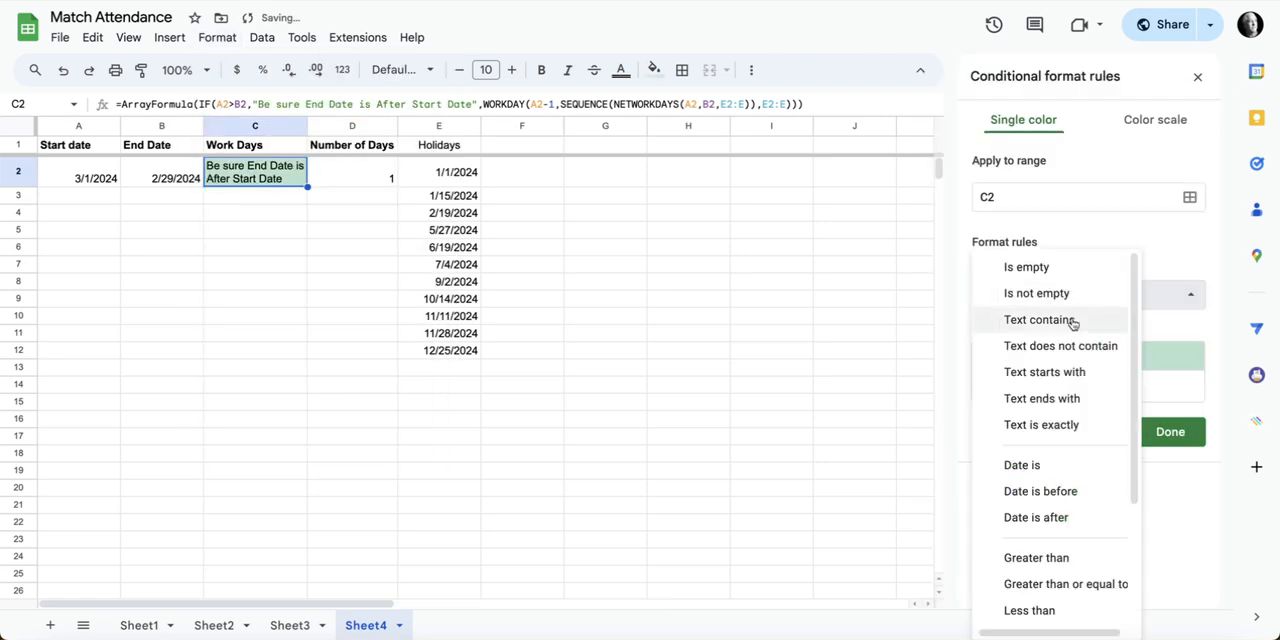
left_click(1060, 425)
left_click(1037, 328)
key("ctrl+v")
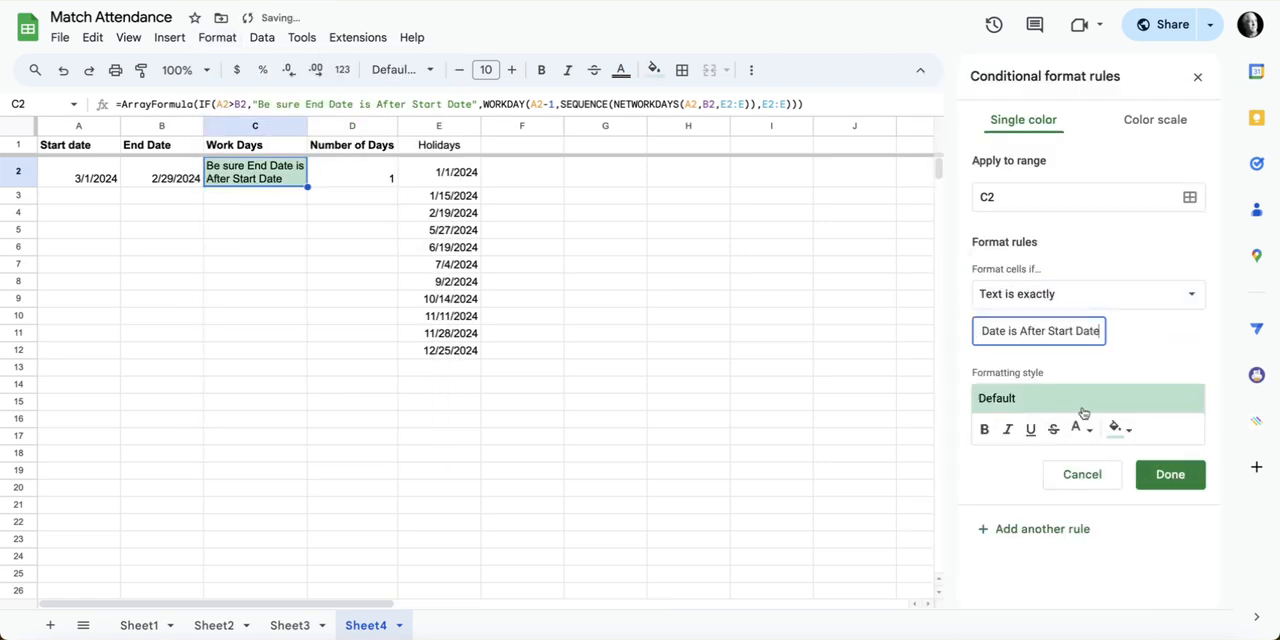
Step: Style C2's rule with red fill and white, bold, italic text, then save it and close the conditional format rules
left_click(1120, 429)
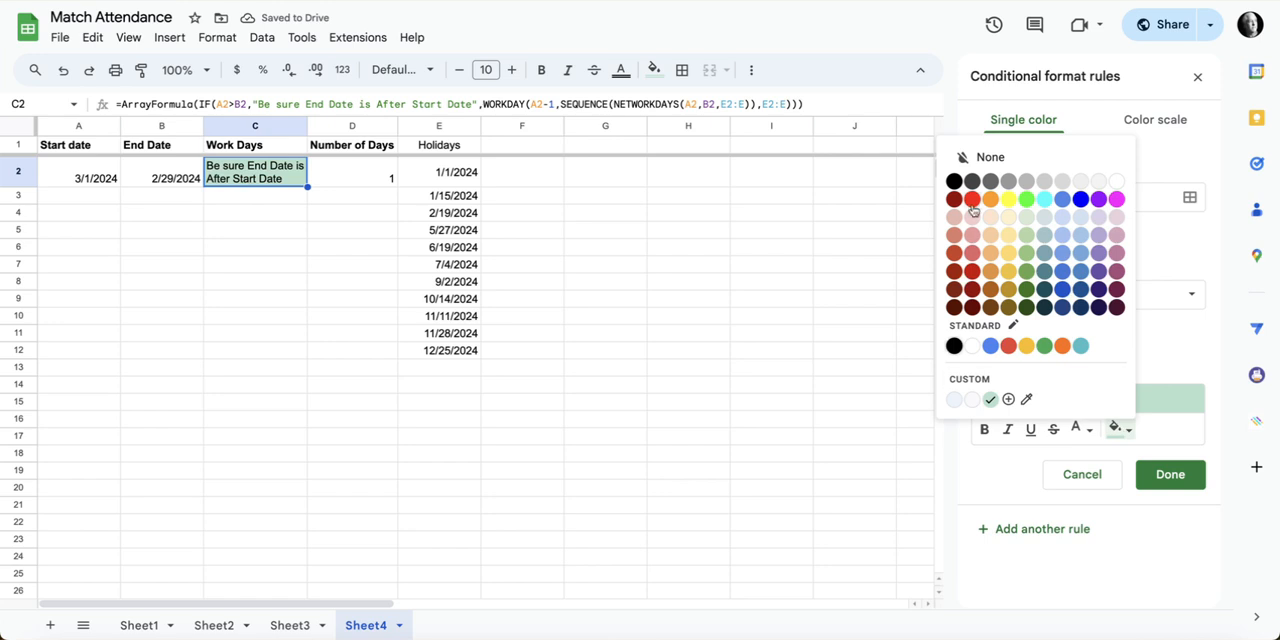
left_click(972, 199)
left_click(1077, 429)
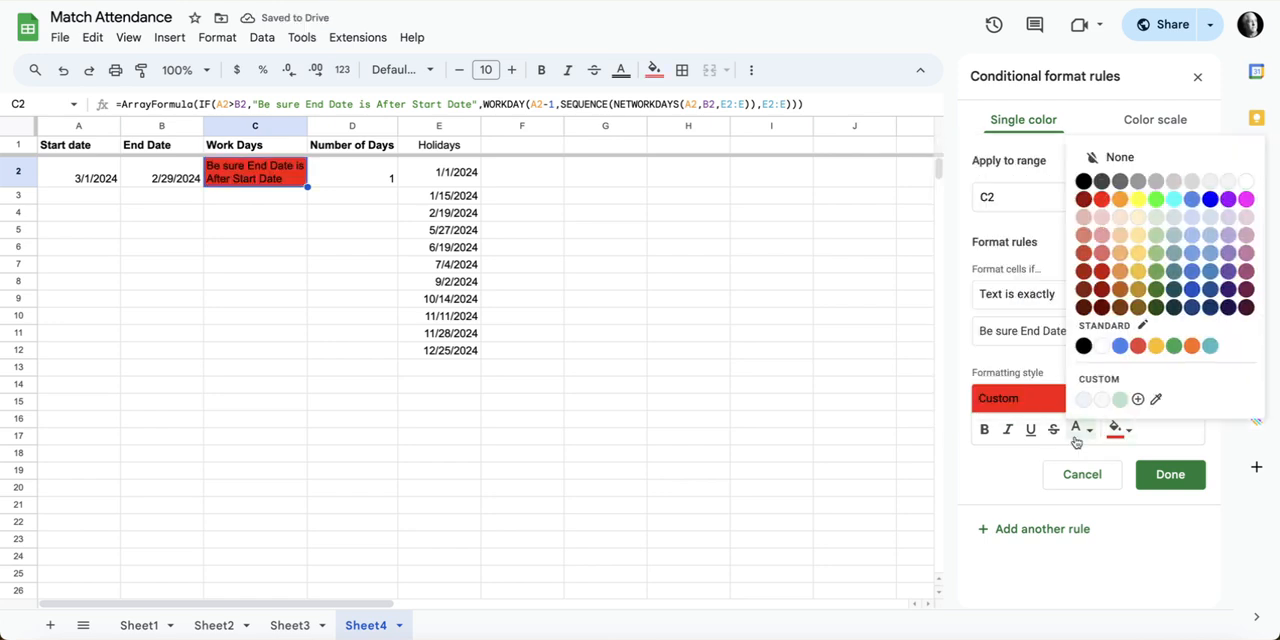
left_click(1246, 182)
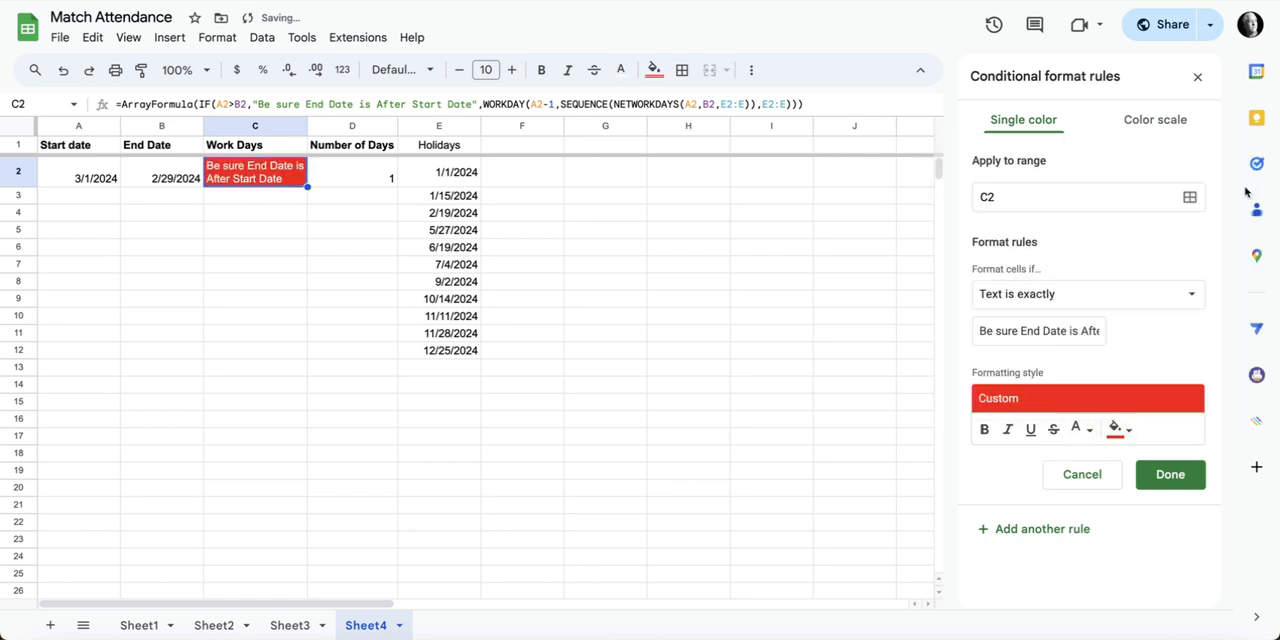
left_click(985, 430)
left_click(1007, 430)
left_click(1168, 480)
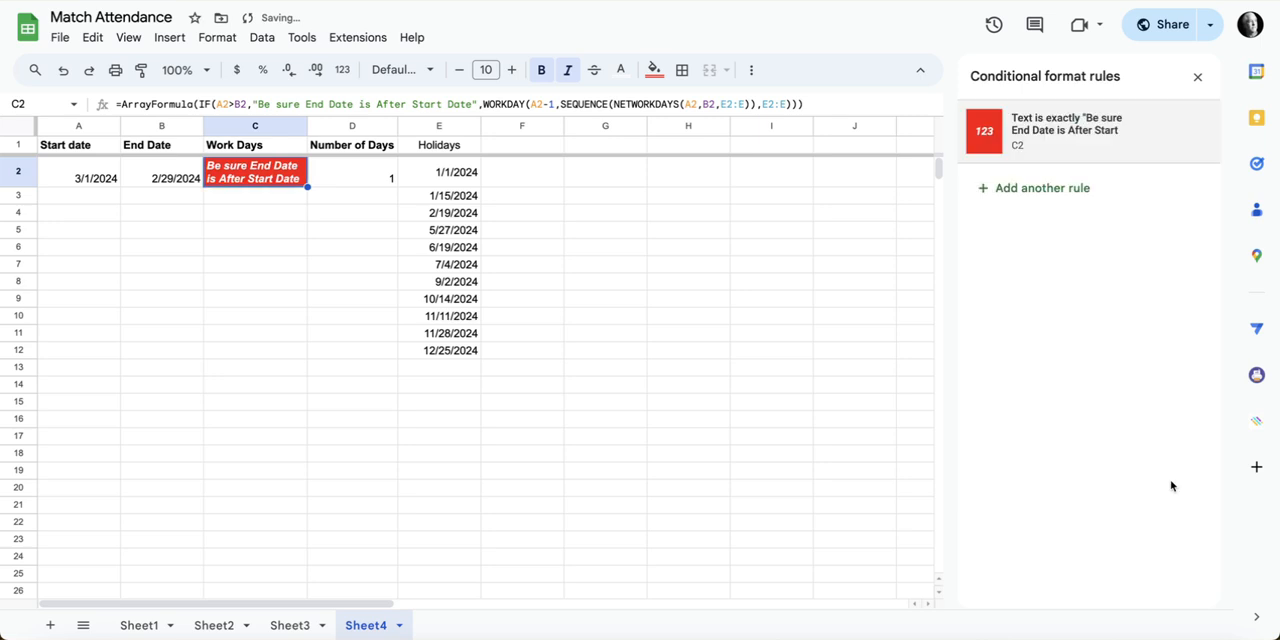
left_click(1197, 77)
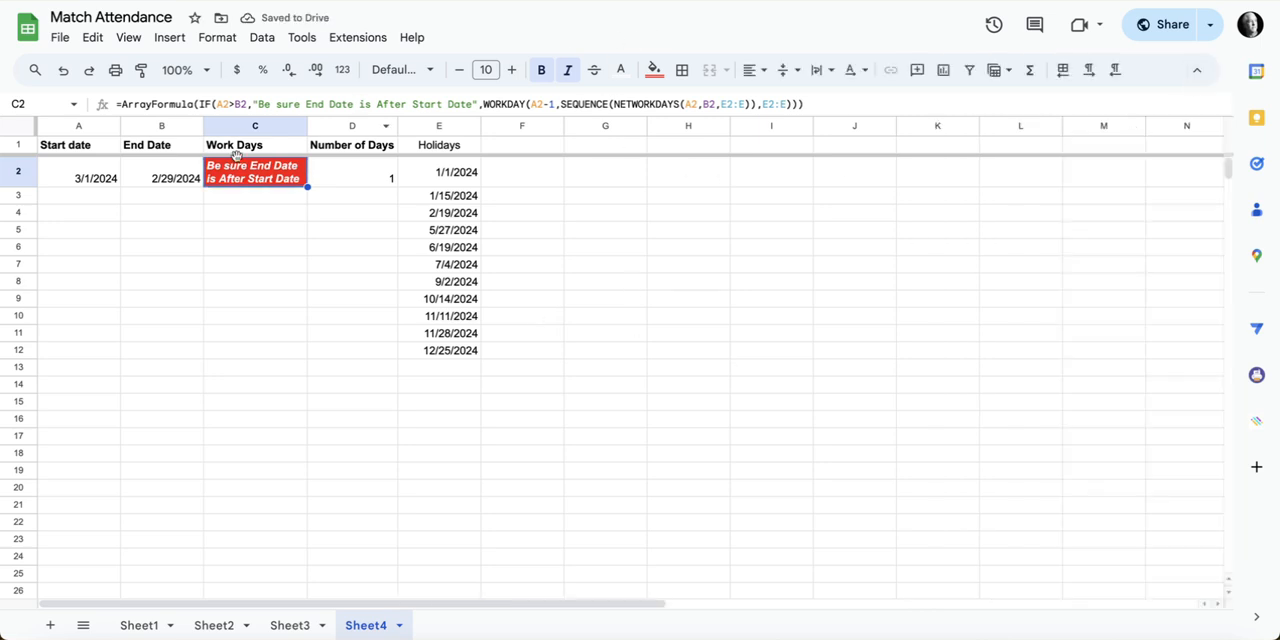
Step: Set the end date in B2 to 3/31/2024 using the date picker
double_click(155, 178)
left_click(237, 203)
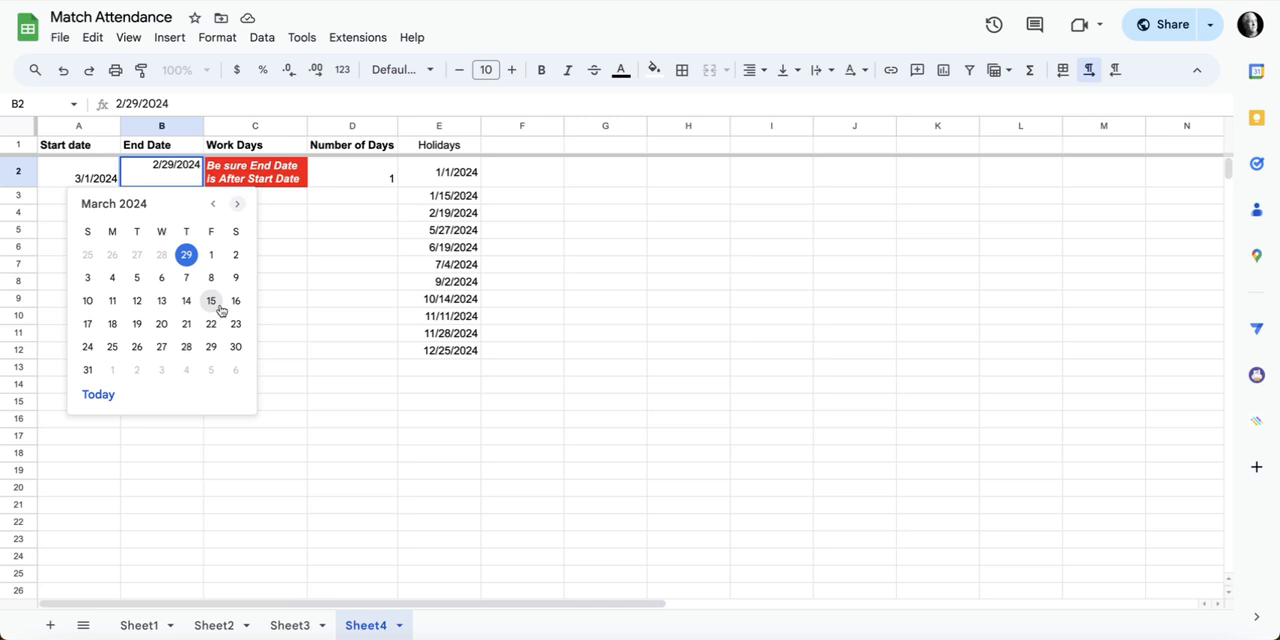
left_click(87, 369)
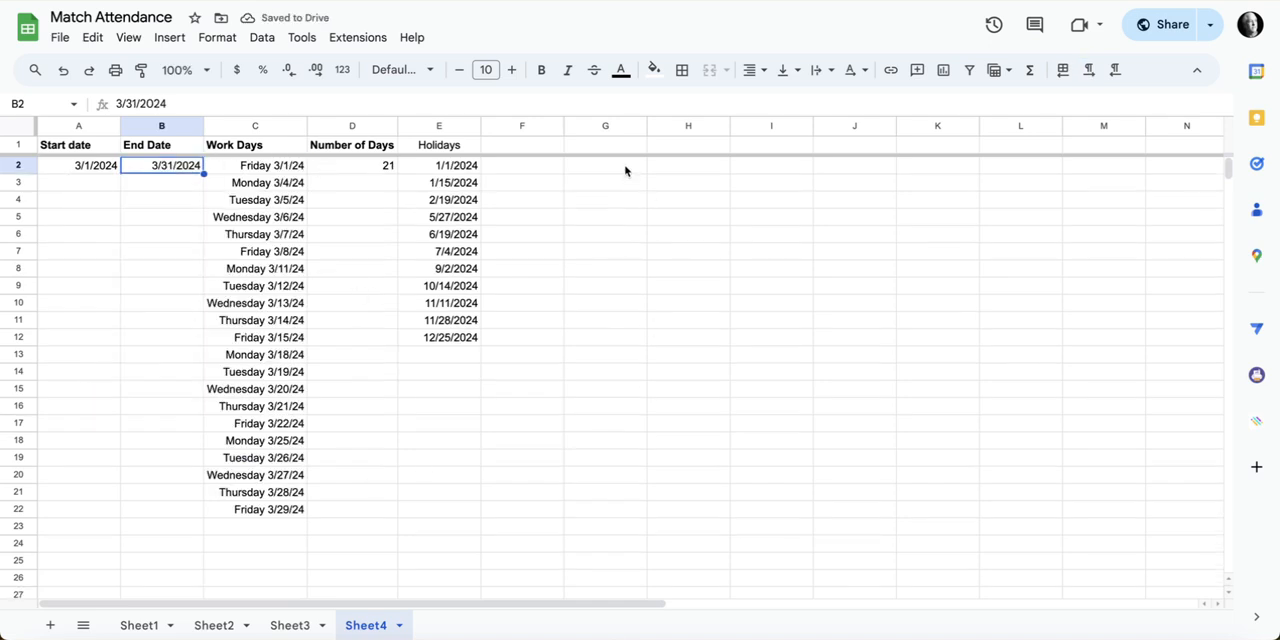